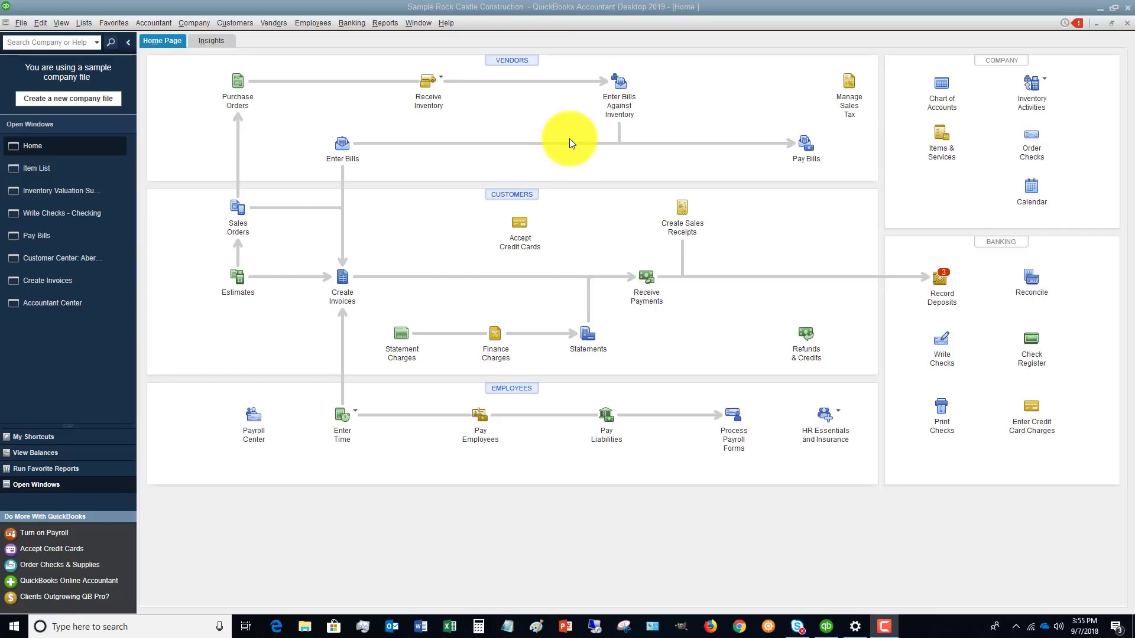
Open the Create Invoices window and close the invoice history shown for the current invoice.
click(238, 24)
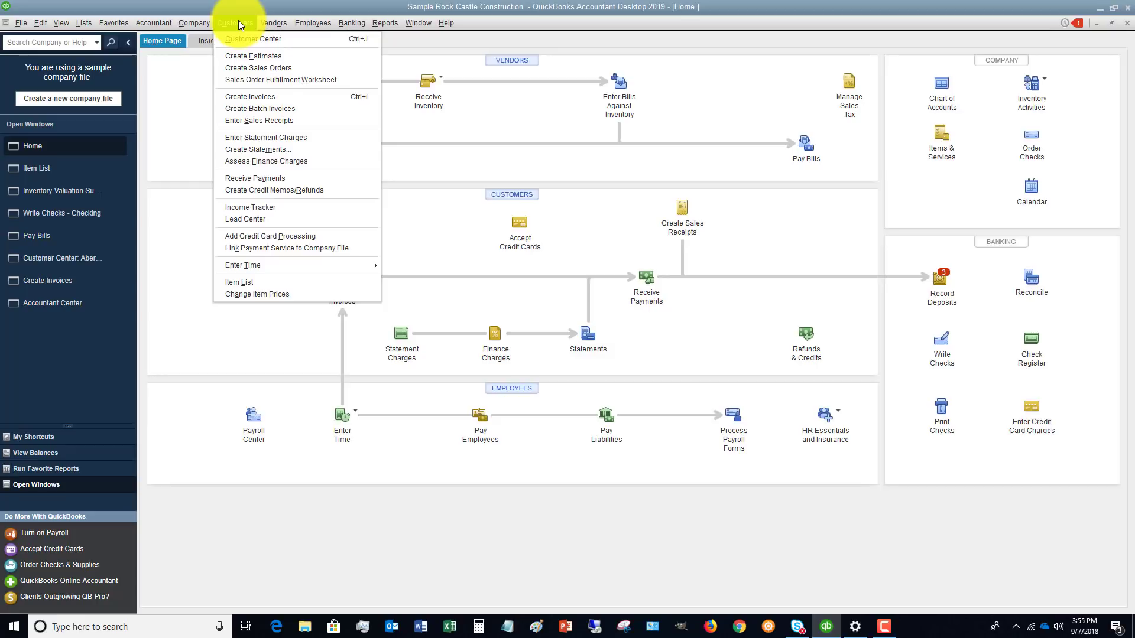
click(254, 97)
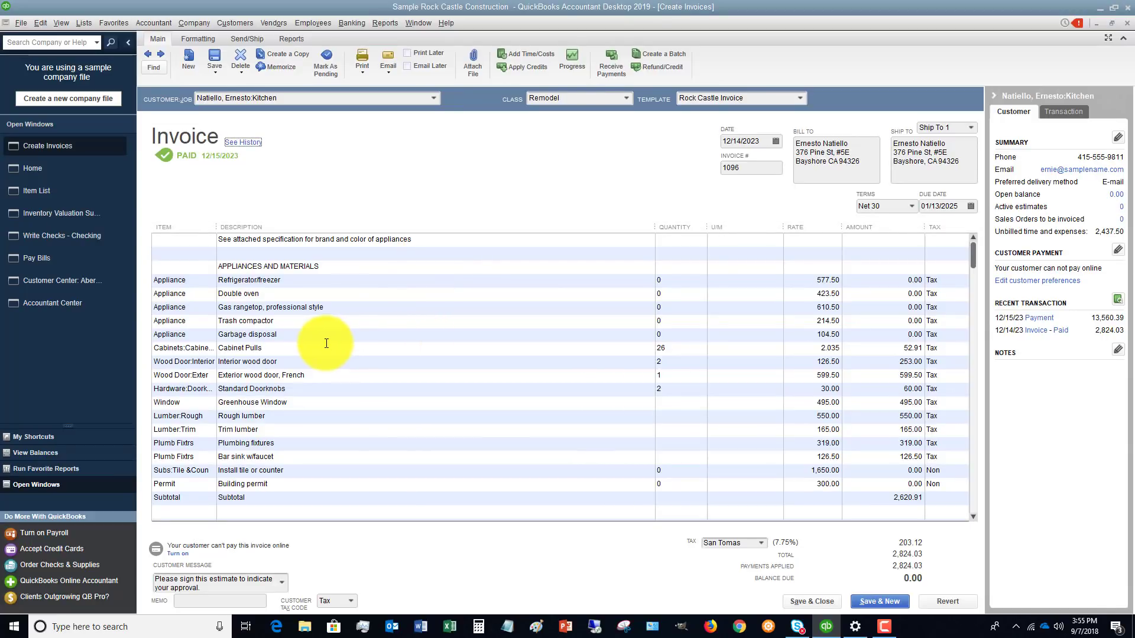
click(241, 144)
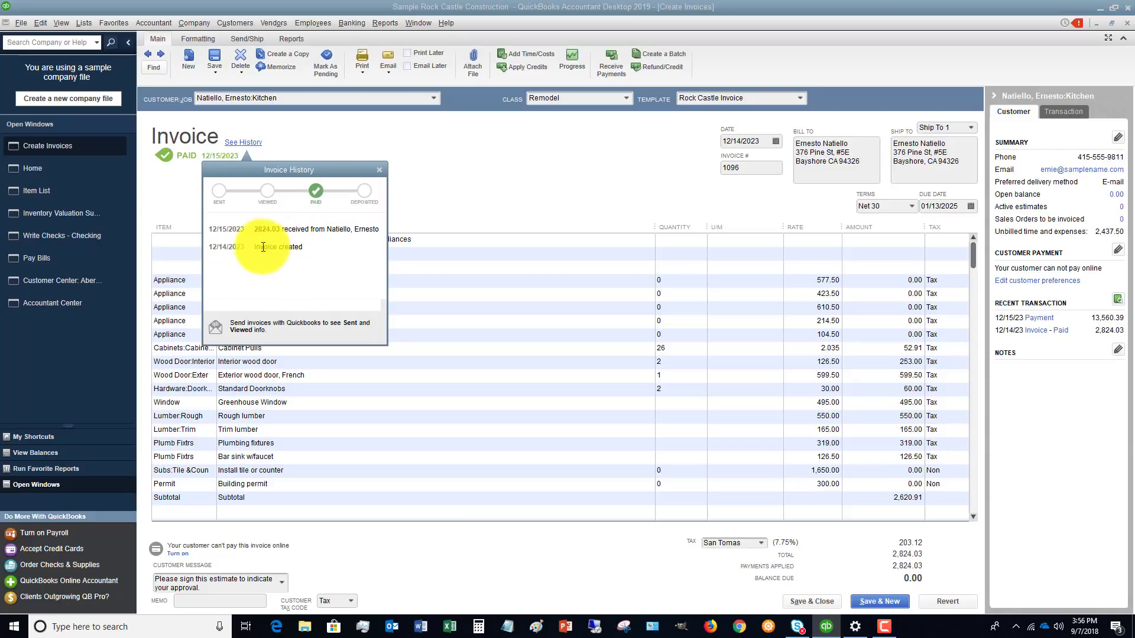
click(377, 169)
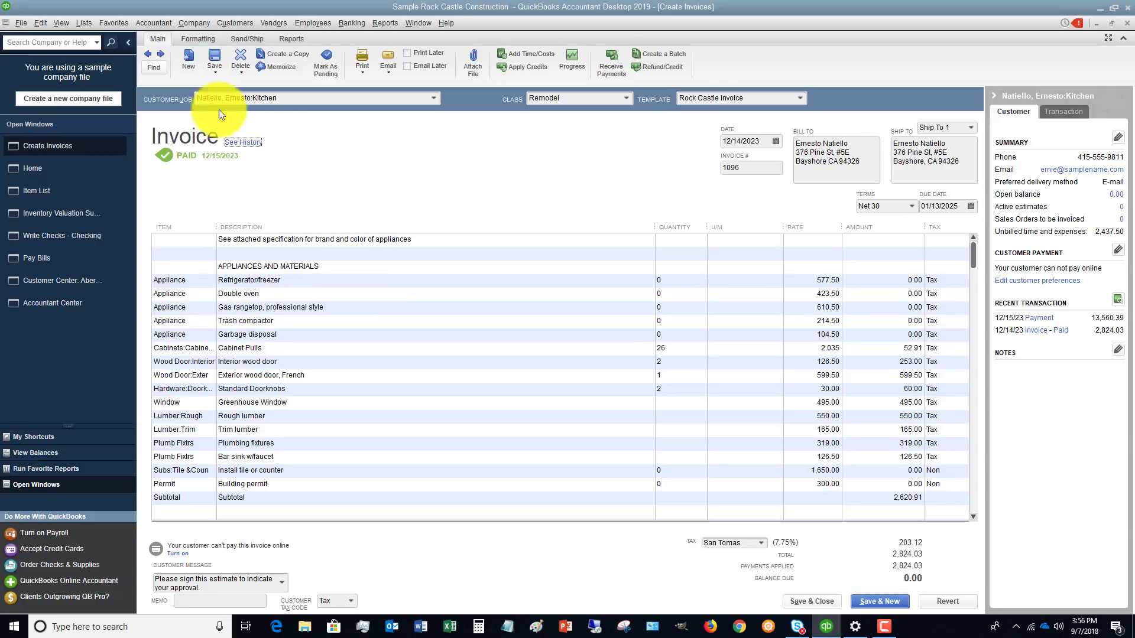
Go back to the previous invoice, 1095, and view its invoice history.
click(147, 53)
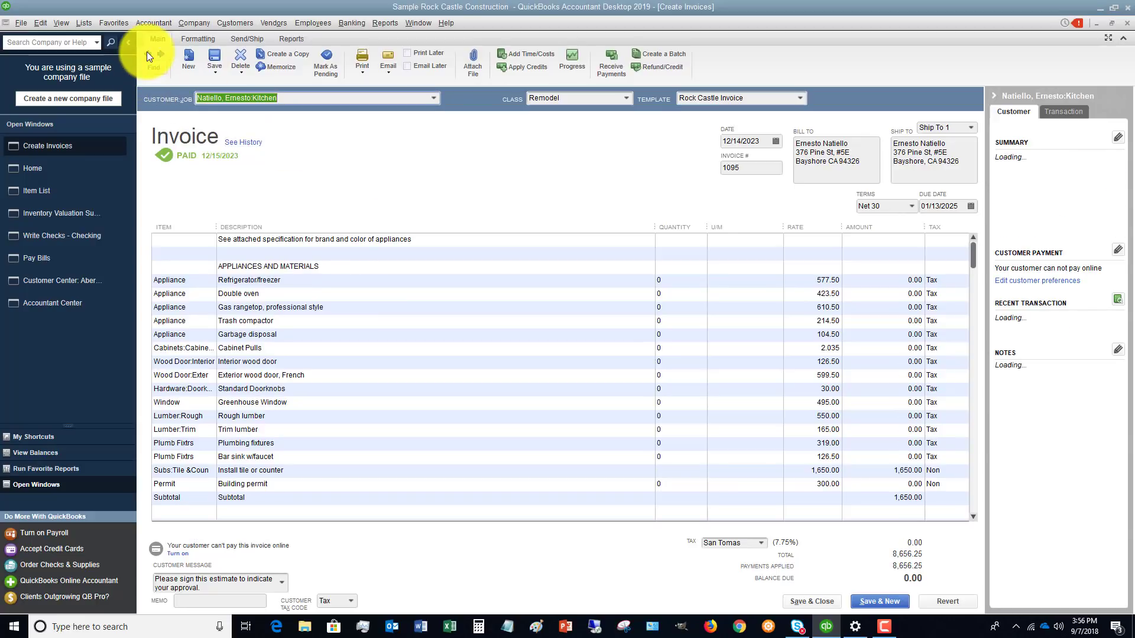
click(243, 142)
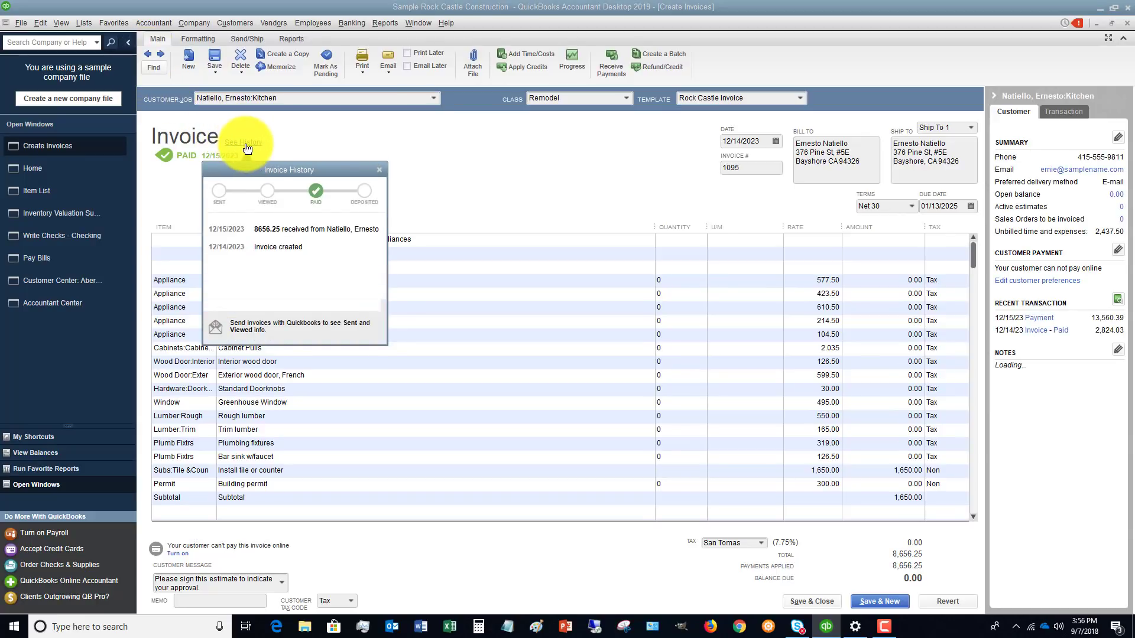
click(379, 171)
Step back through earlier invoices to finance charge FC 6 and view its invoice history.
click(148, 53)
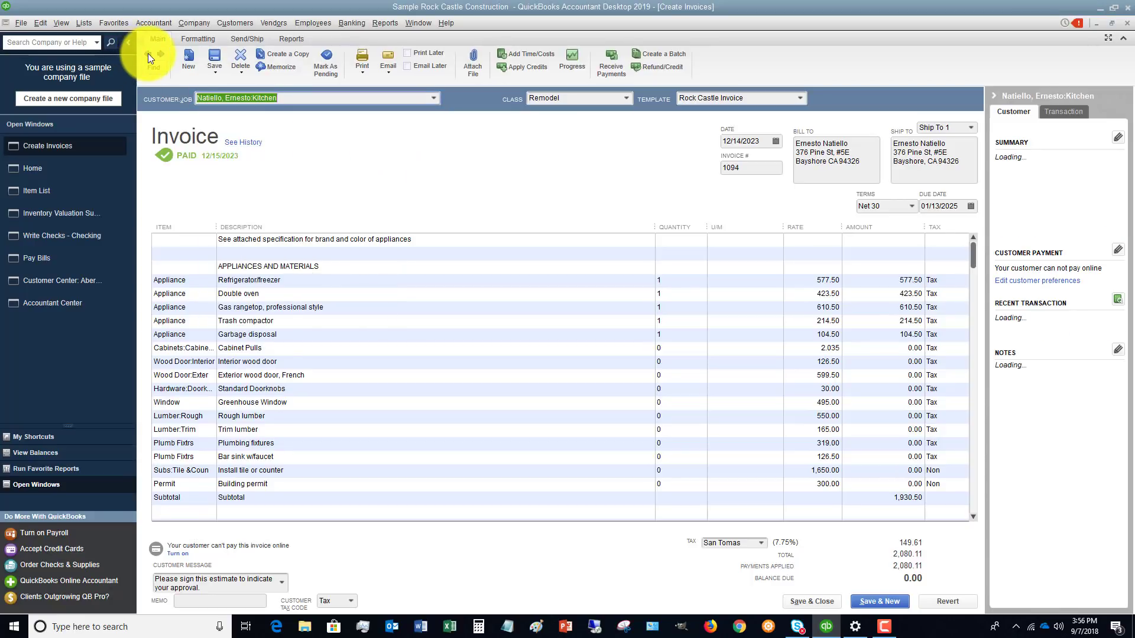
click(147, 53)
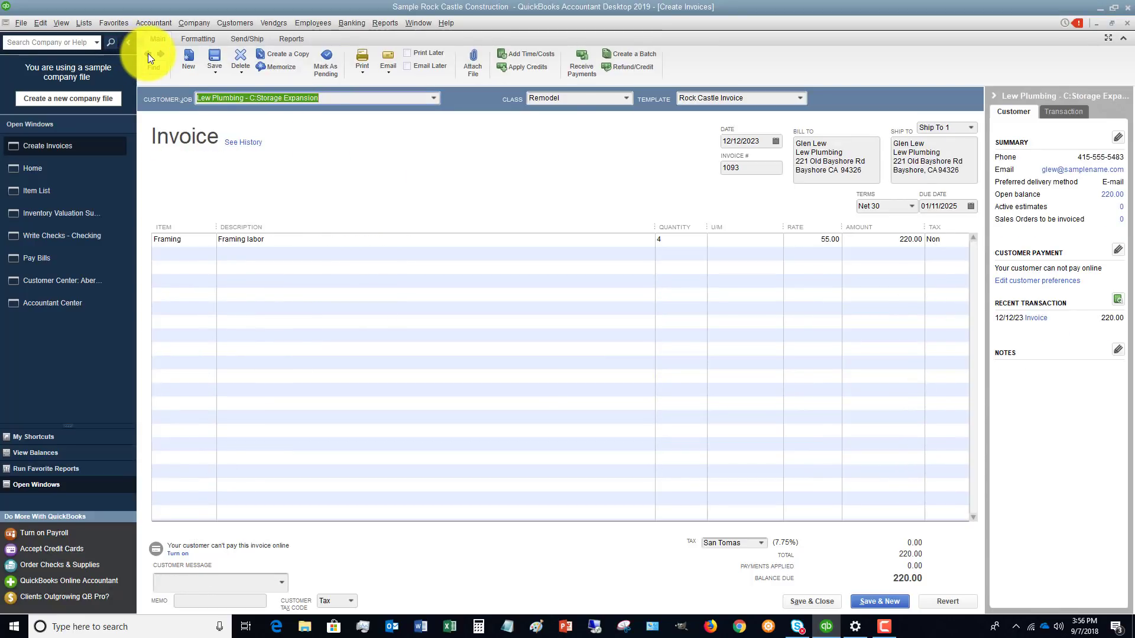
click(148, 53)
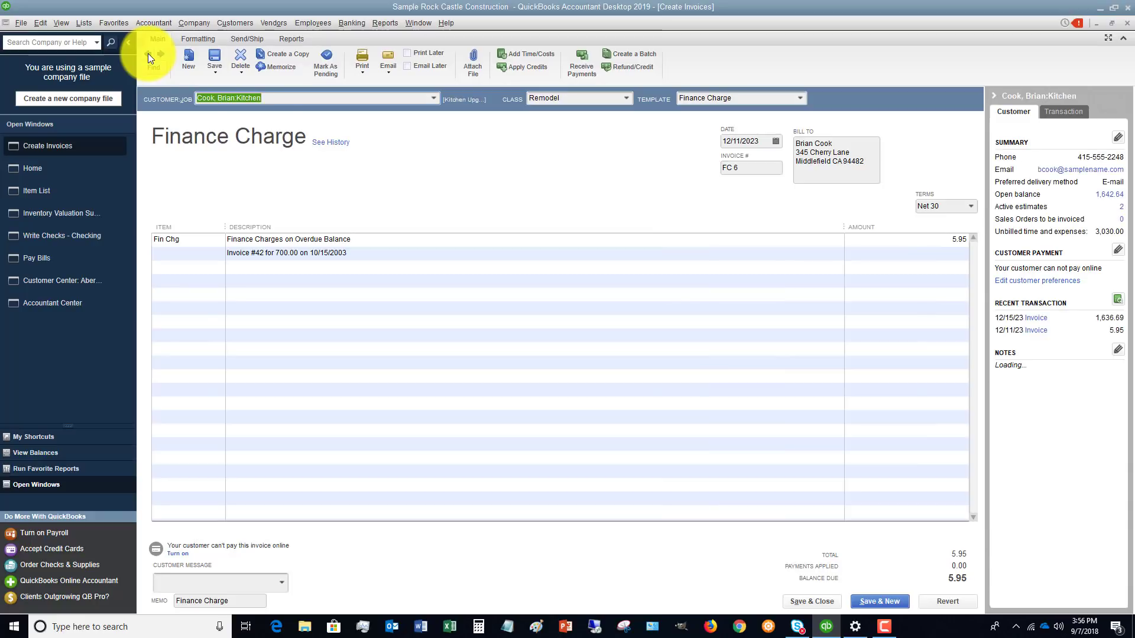
click(329, 142)
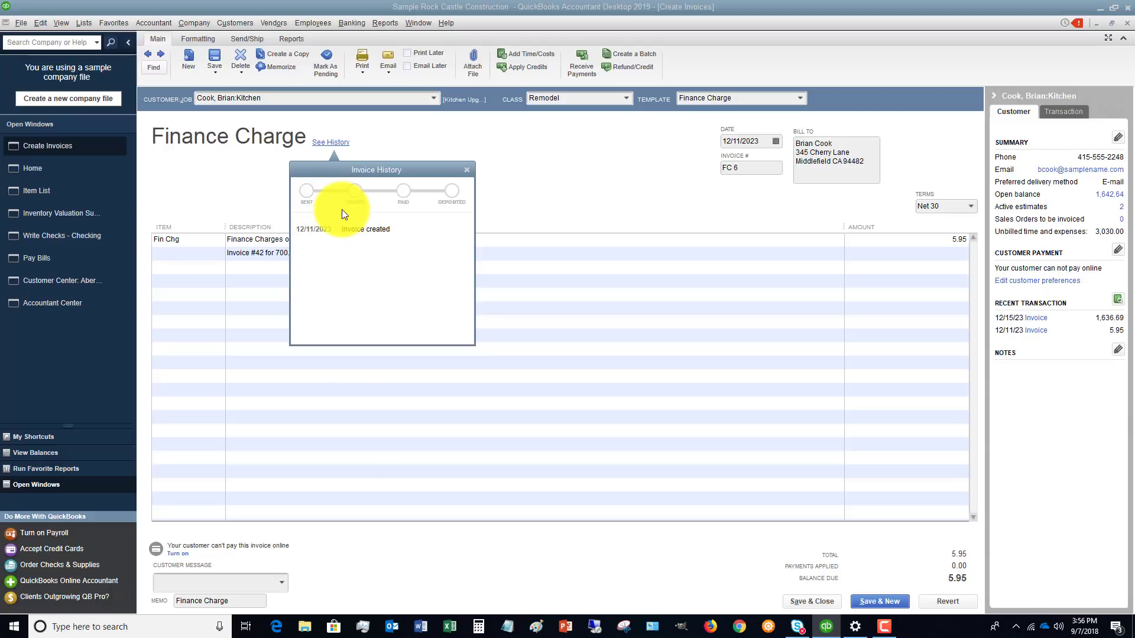
click(464, 171)
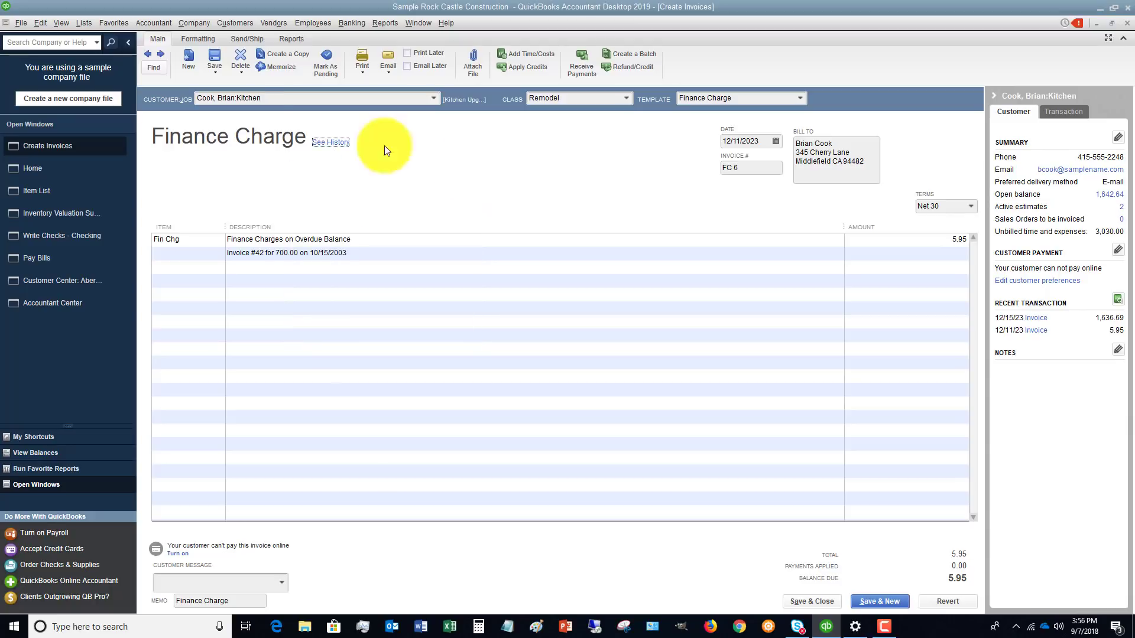
Step back to invoice 1091 and view its invoice history.
click(147, 51)
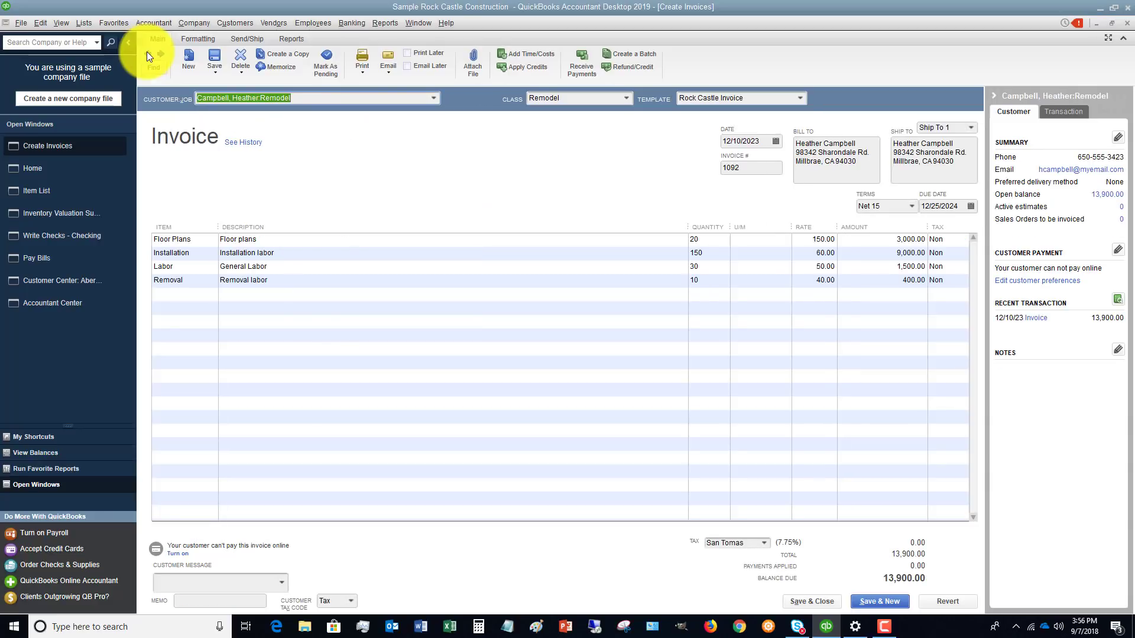
click(147, 52)
click(244, 143)
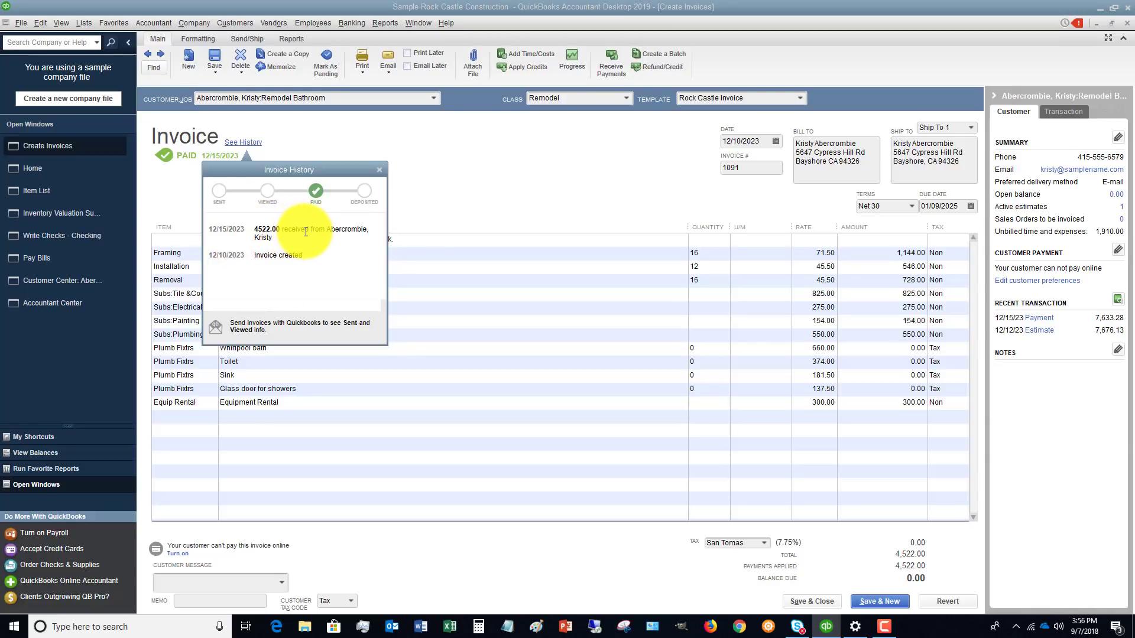
click(381, 170)
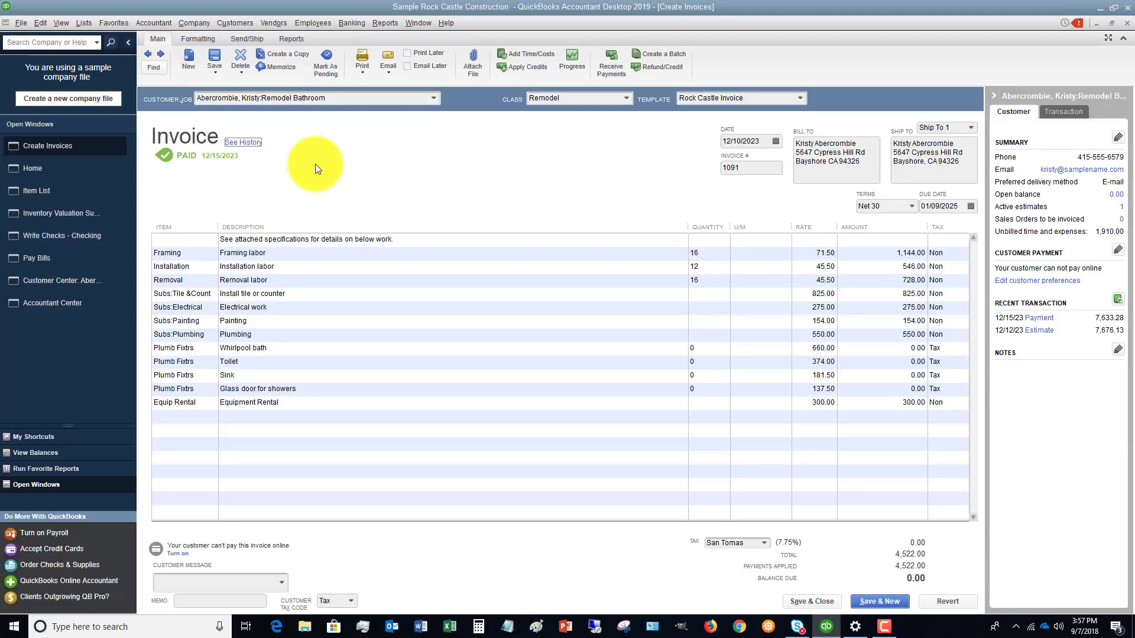
Start receiving a payment from the invoice, enter the customer's name as payer, and widen the Job column.
click(239, 23)
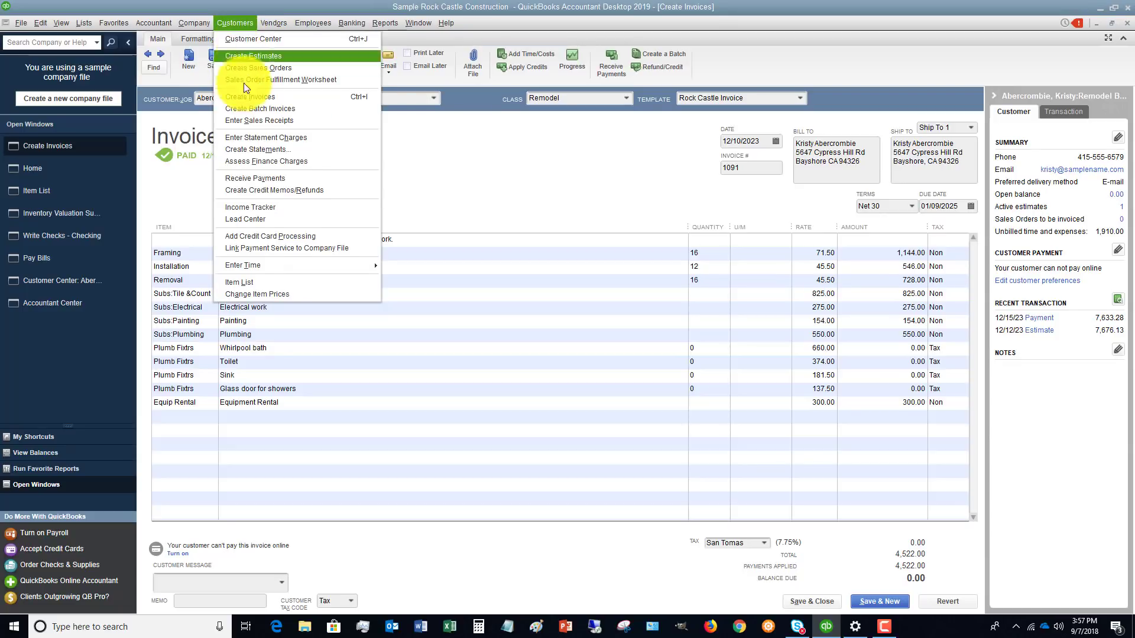
click(261, 179)
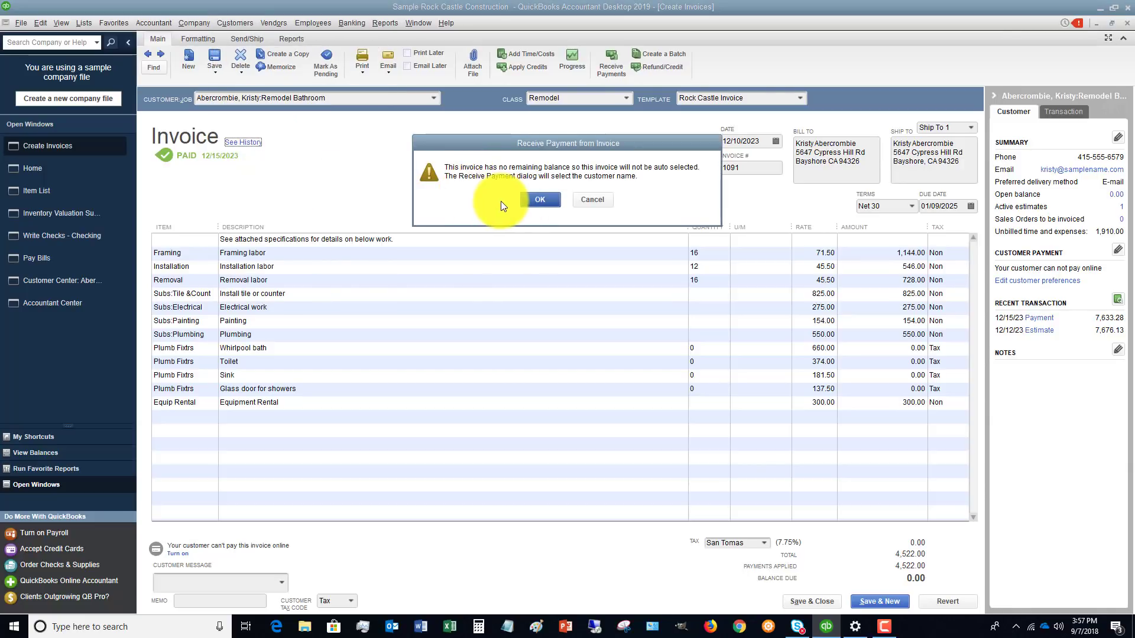
click(540, 200)
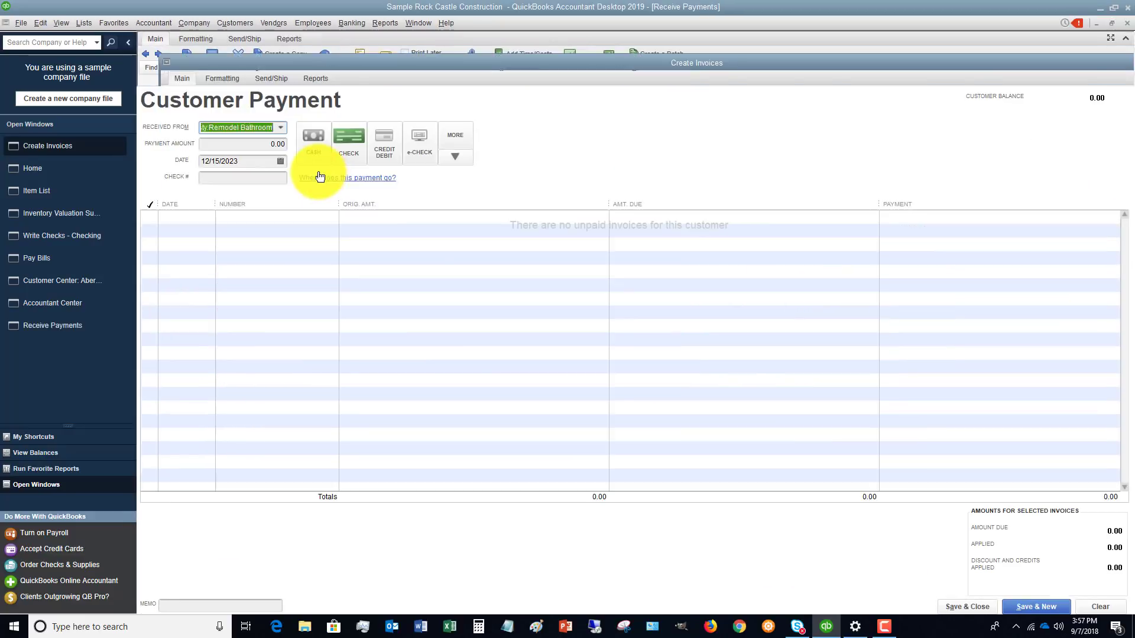
text(Cook, Brian)
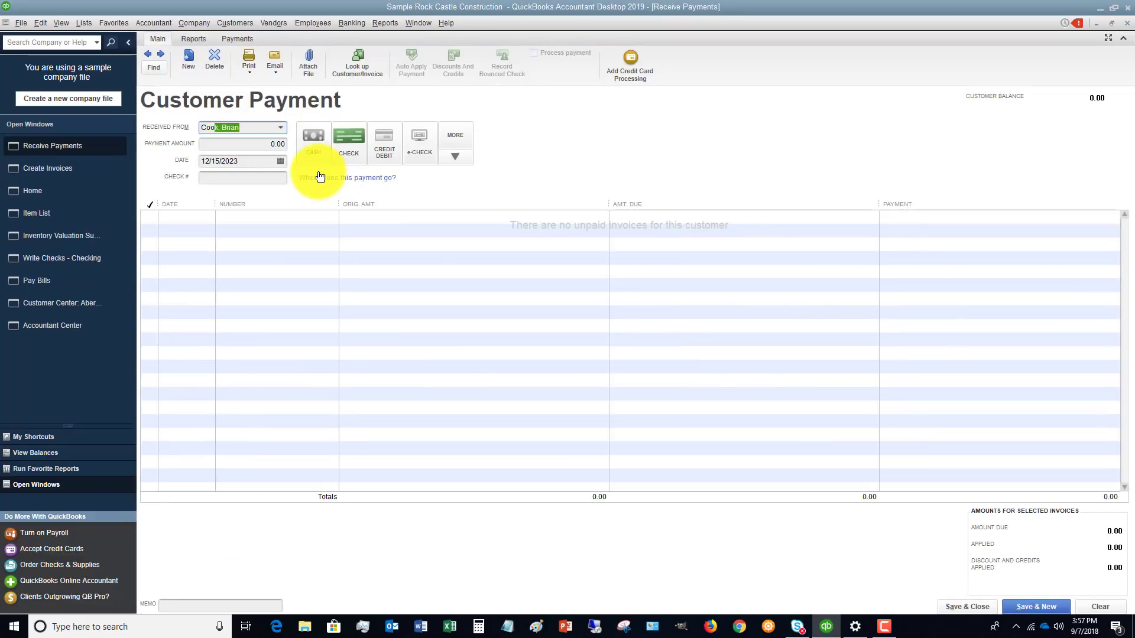
key(Tab)
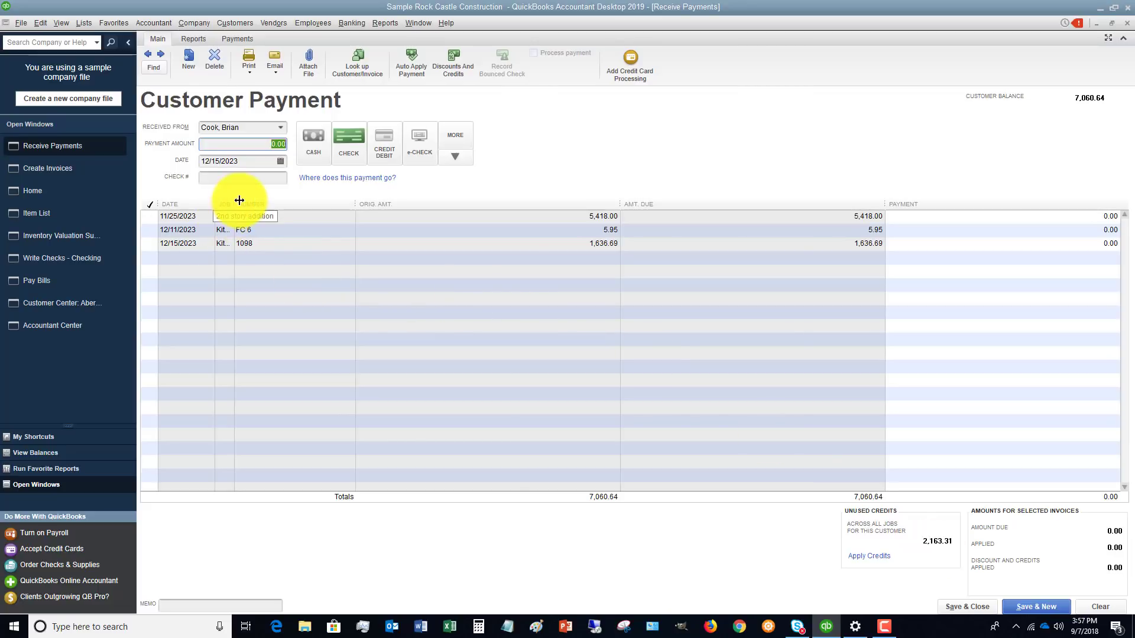
drag(235, 207, 281, 207)
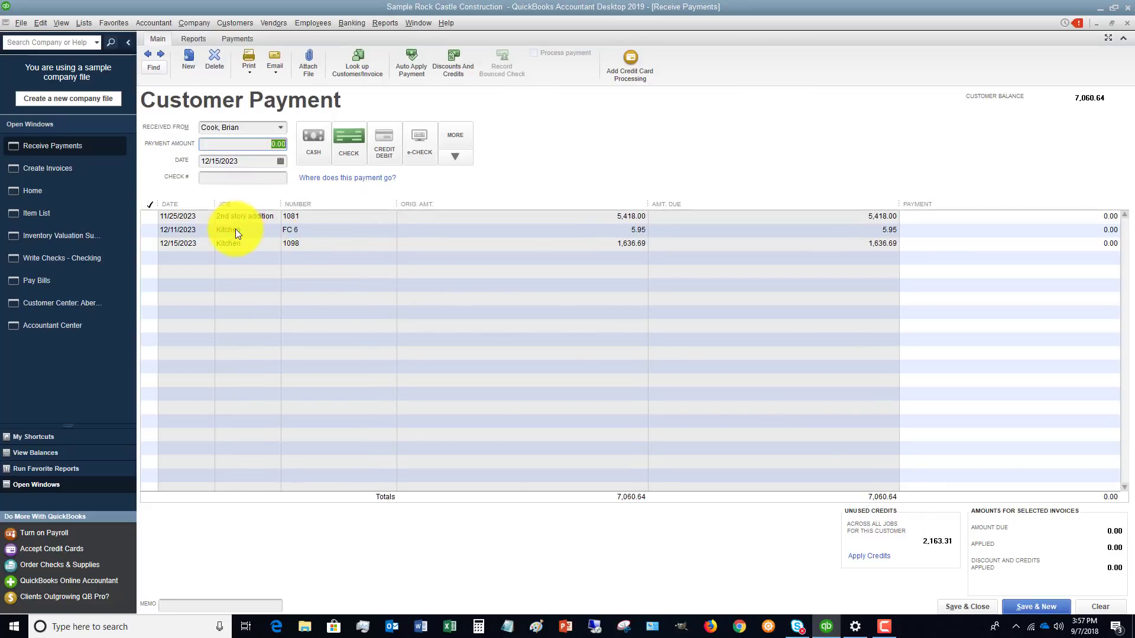
Apply the customer's available credits to invoice 1081, confirm the credit transfer, then clear the payment form.
click(868, 556)
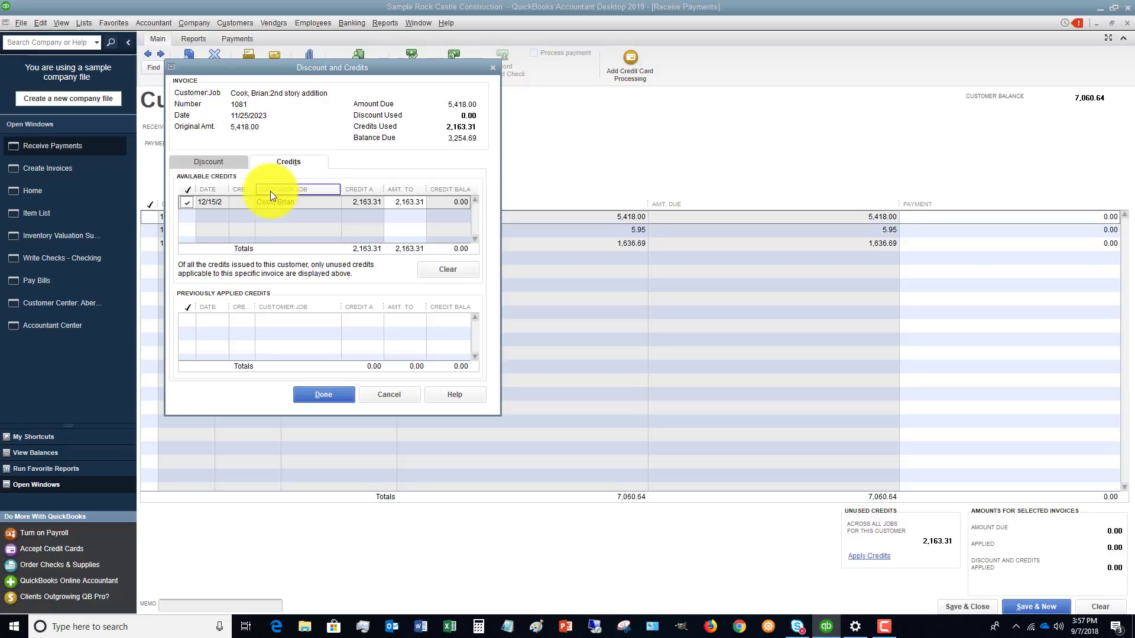
click(322, 393)
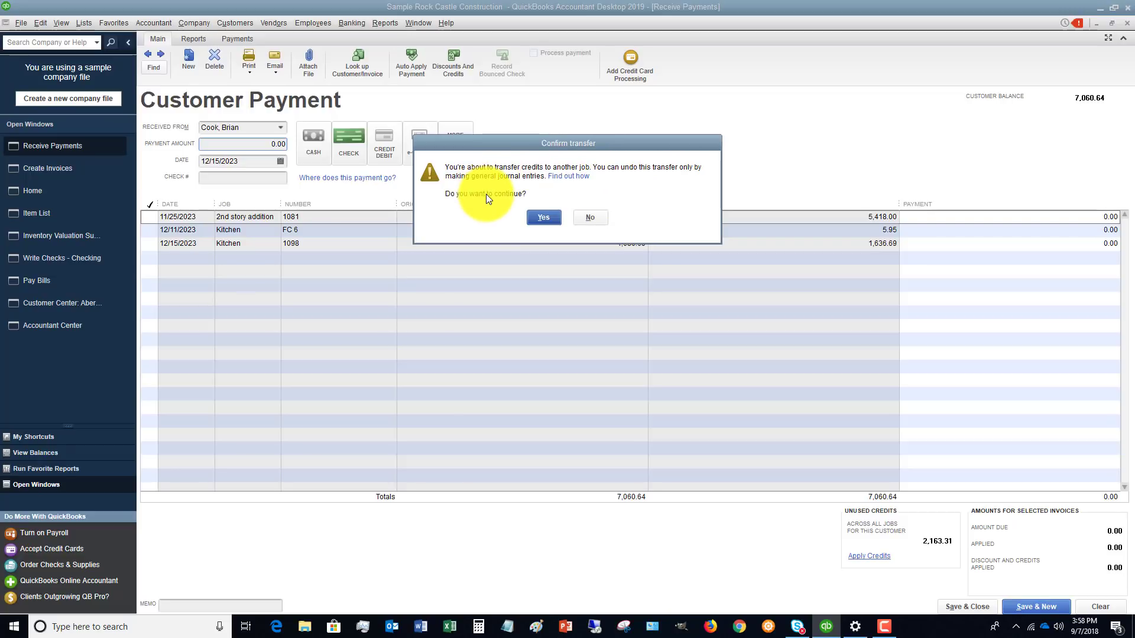
click(542, 217)
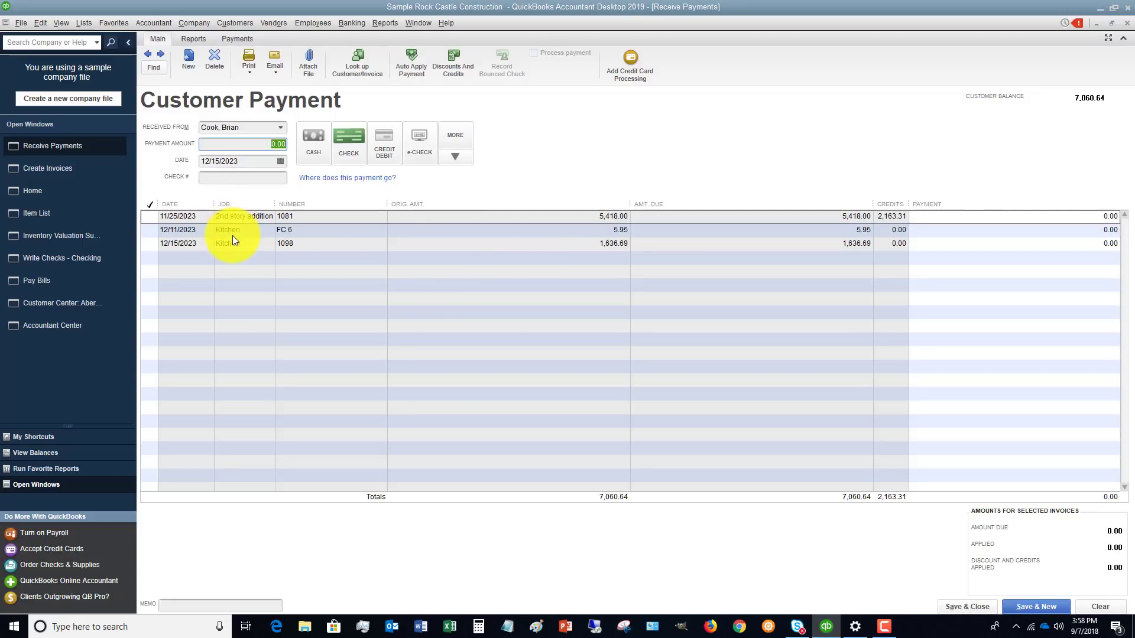
click(1100, 606)
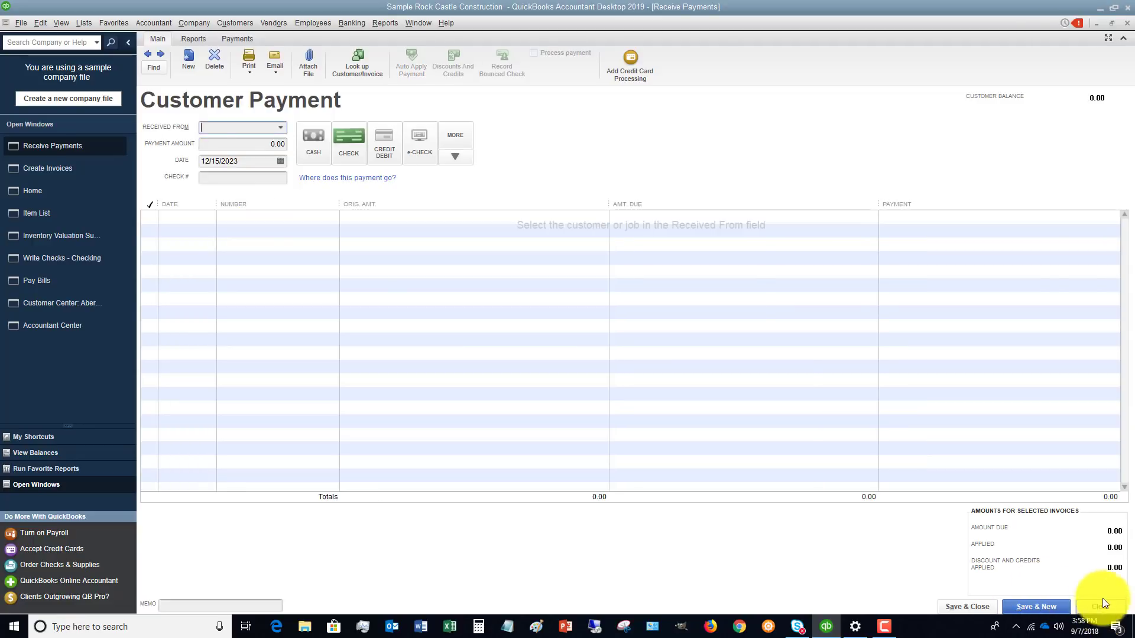
Close the Receive Payments window and return to the Home page.
click(1128, 23)
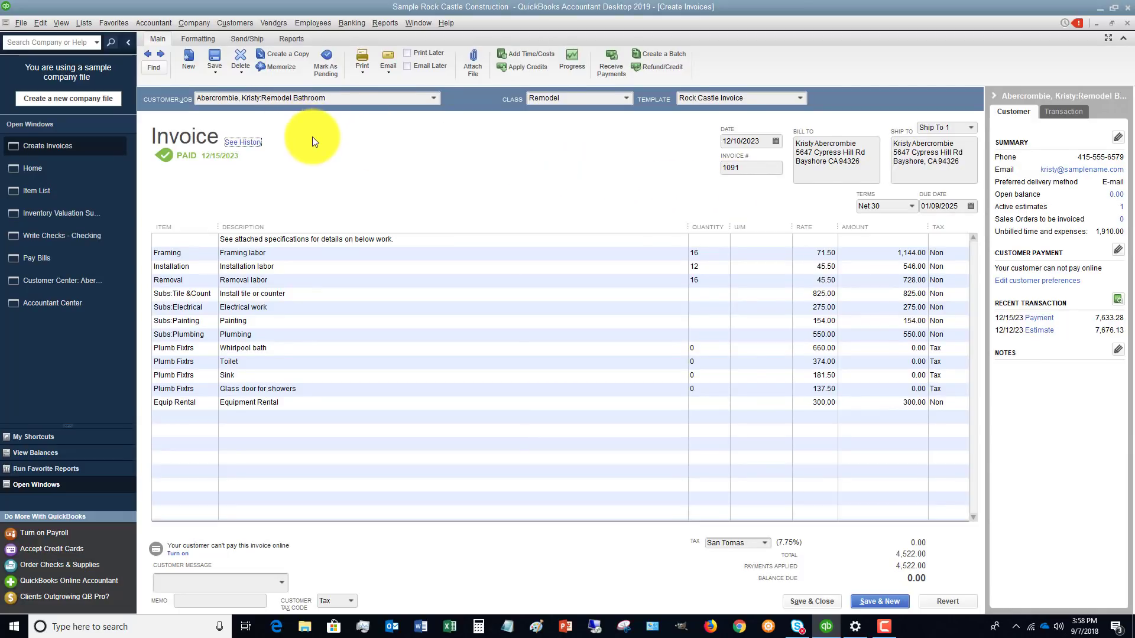
click(57, 169)
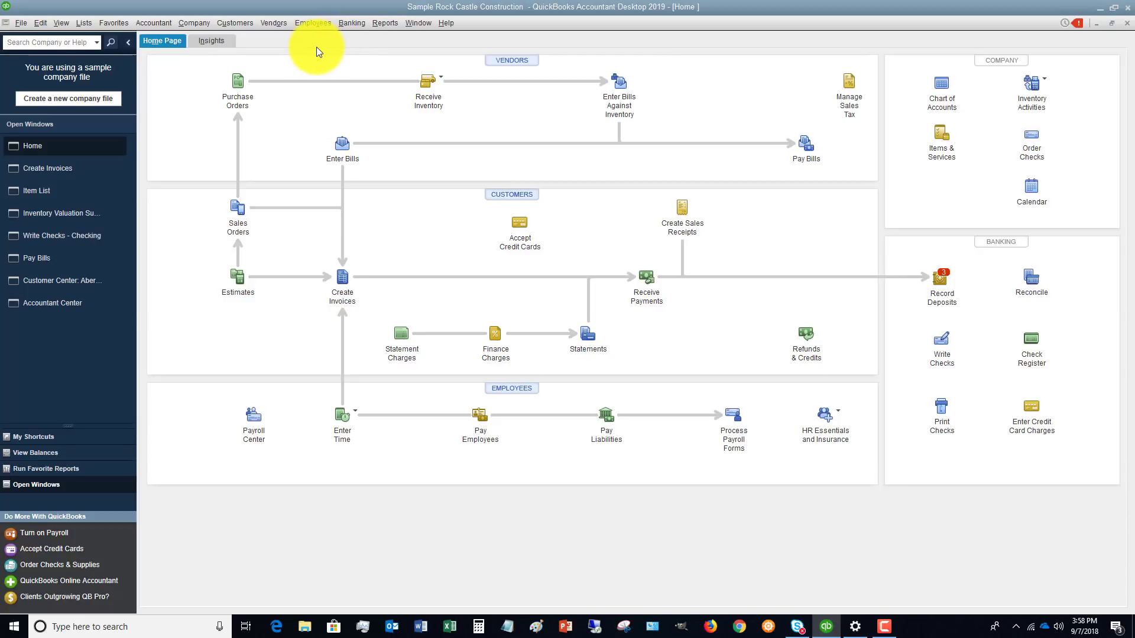
Start a new check to vendor C.U. Electric and switch to Pay Bills for its unpaid bills.
click(354, 23)
click(362, 39)
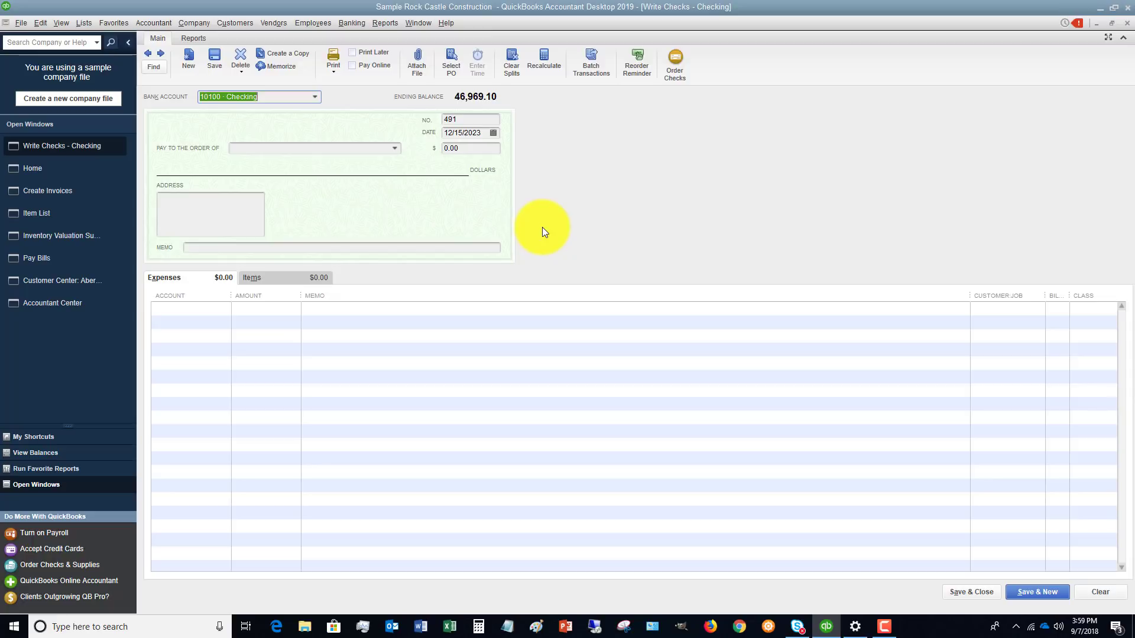
click(345, 149)
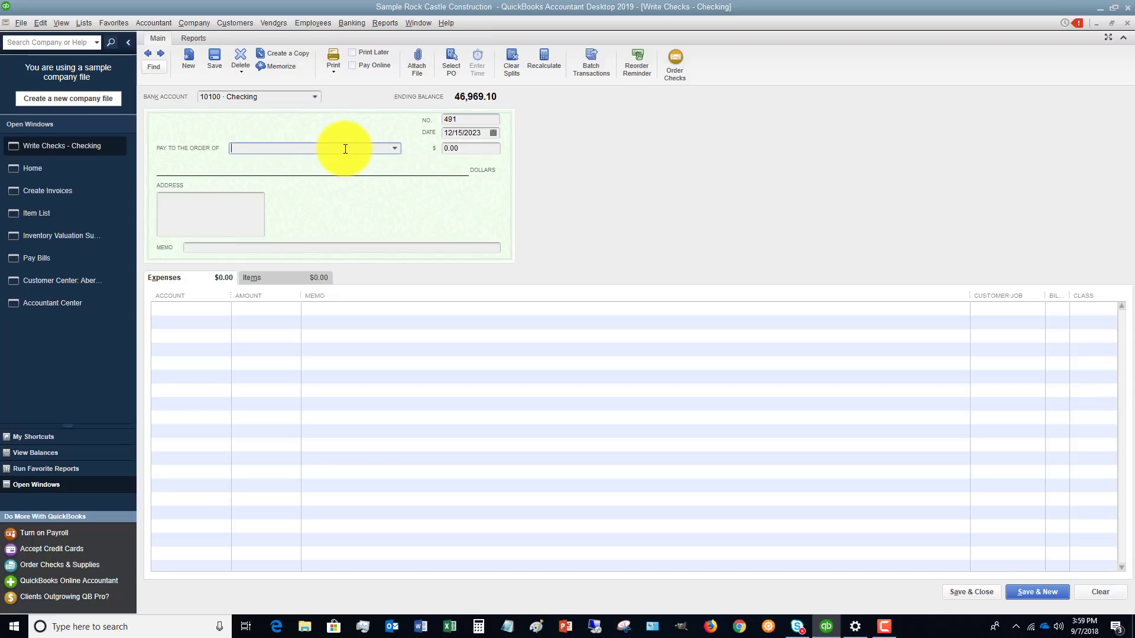
text(C.U. Electric)
key(Tab)
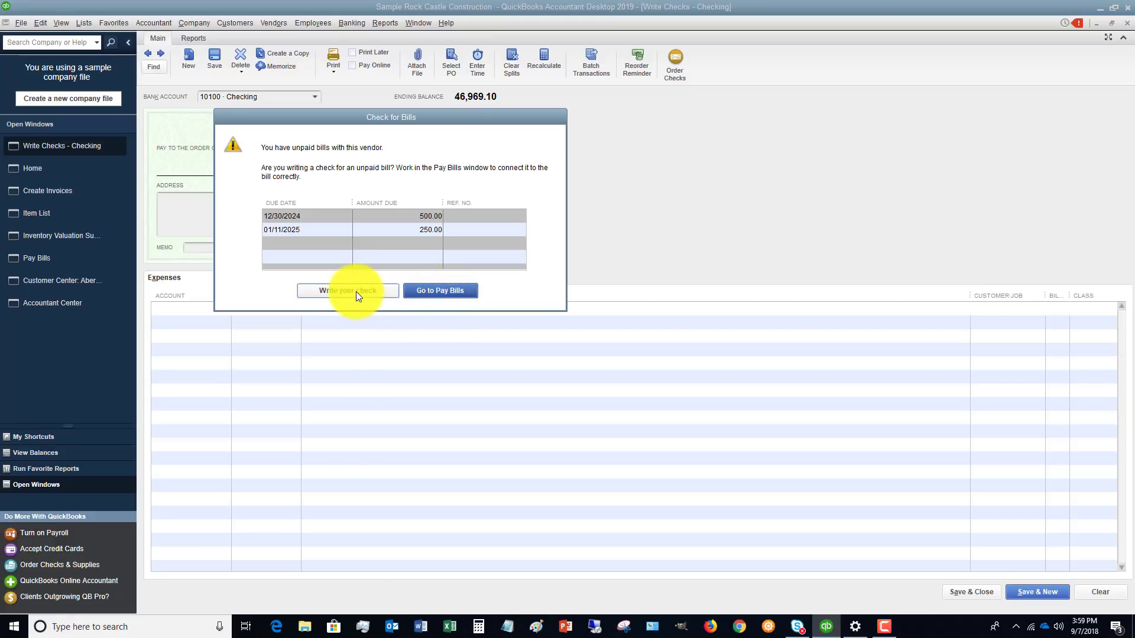
click(448, 289)
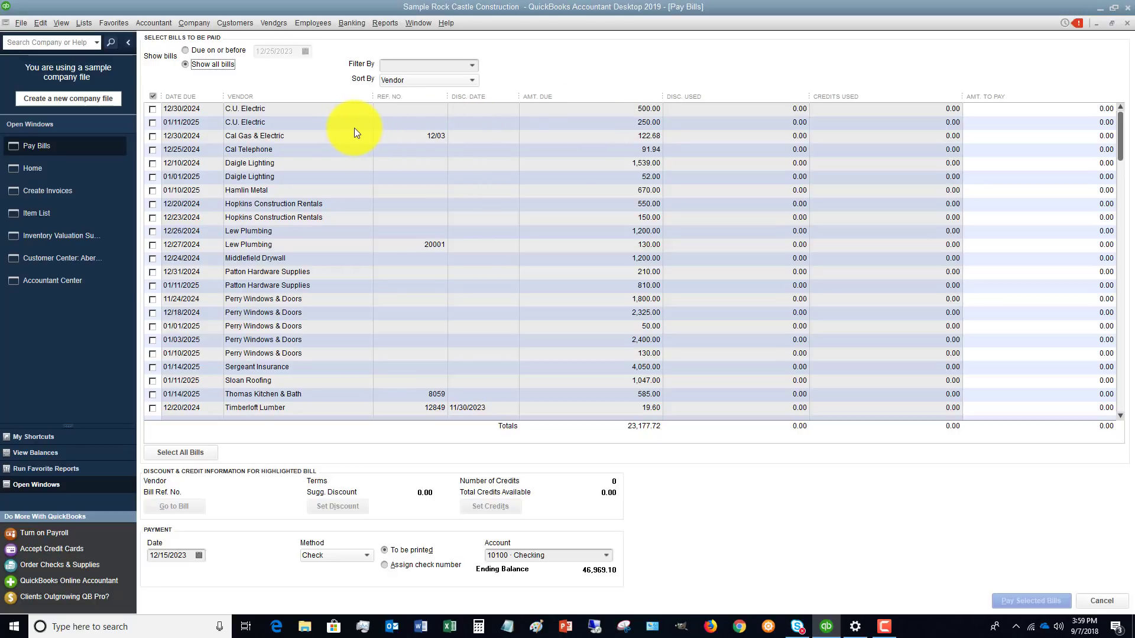
Try paying the 12/30/2024 C.U. Electric bill with an assigned check number, then cancel out of Pay Bills.
click(152, 109)
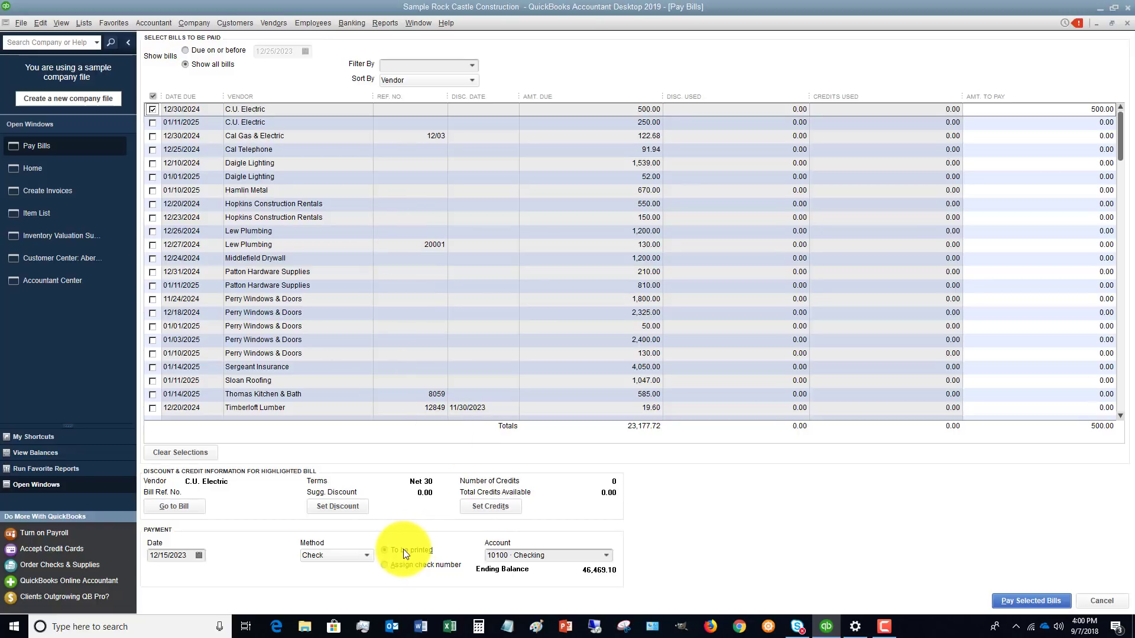
click(384, 564)
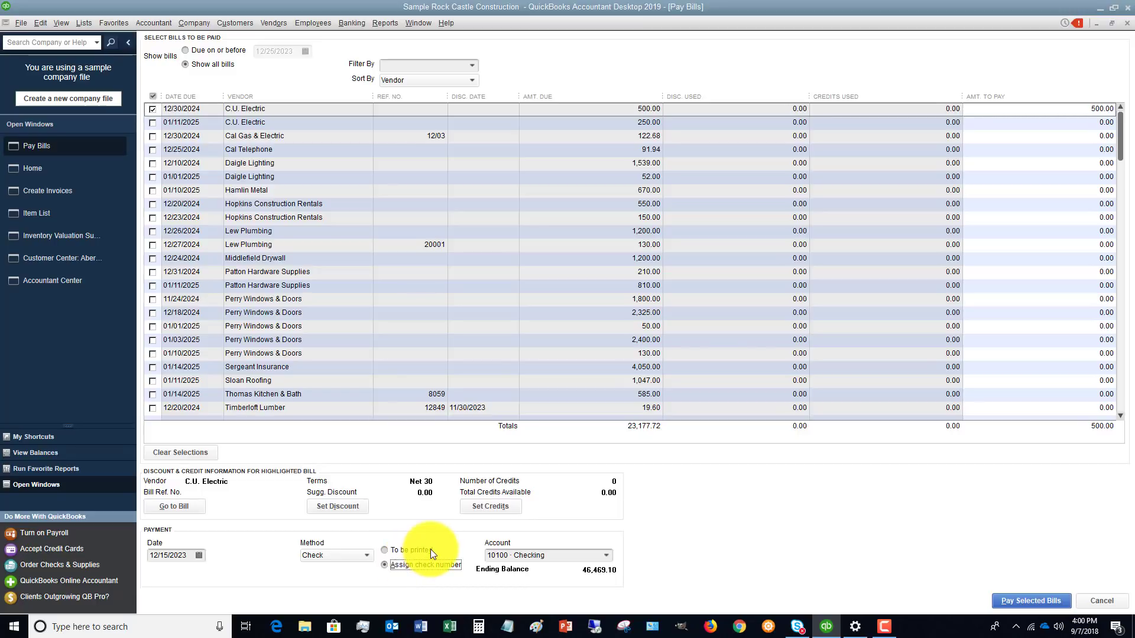
click(1028, 601)
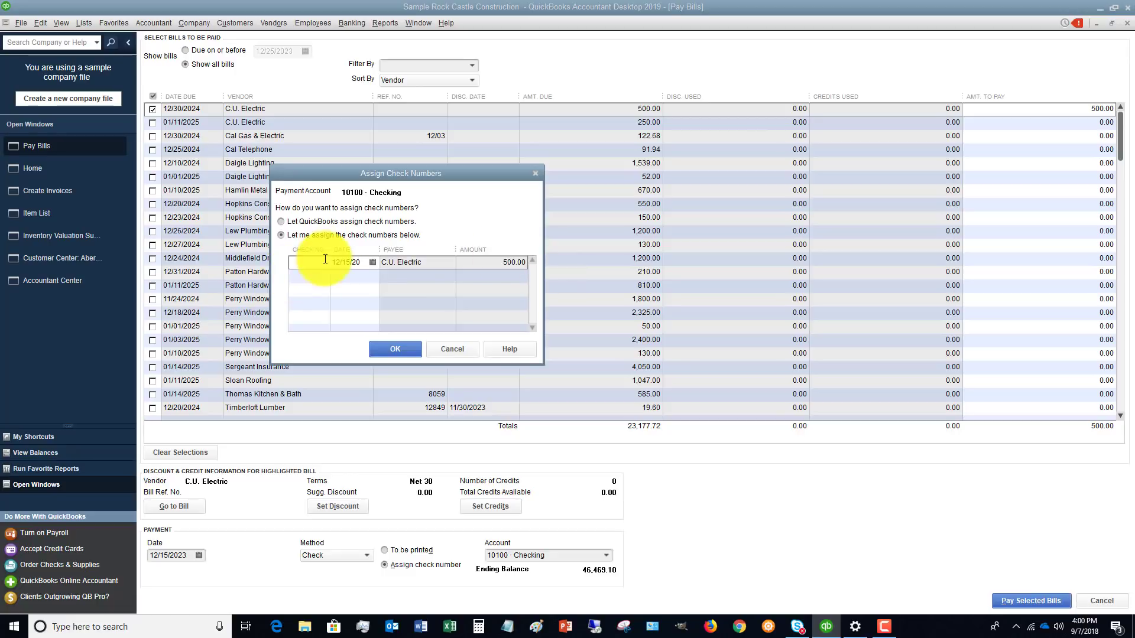
click(453, 349)
click(1103, 601)
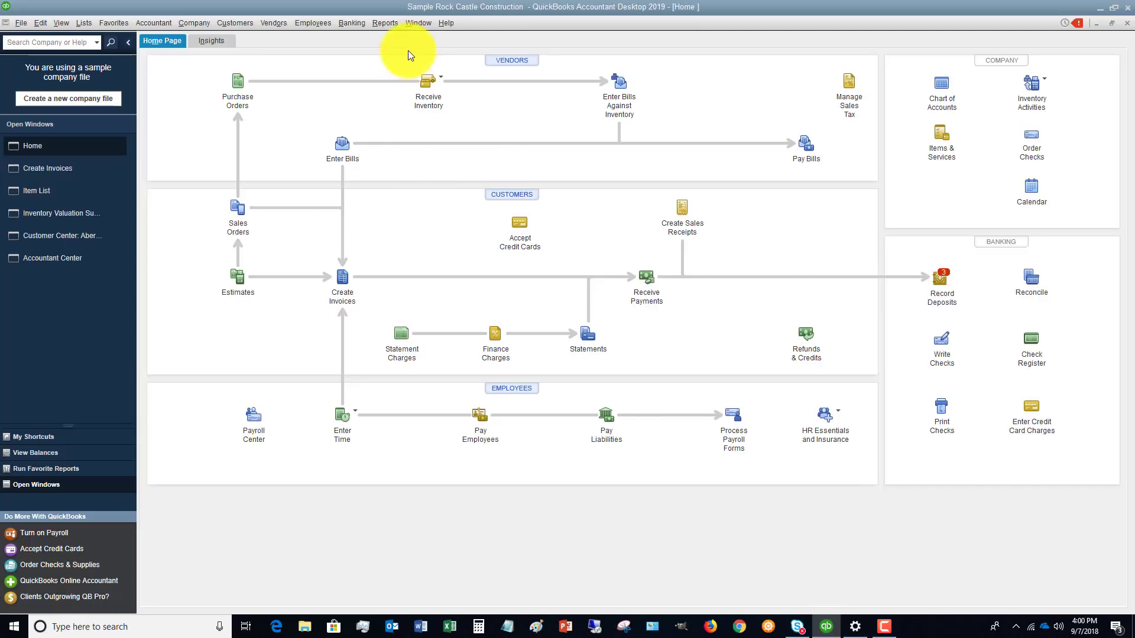
Open the Item List and scroll down through the items.
click(49, 192)
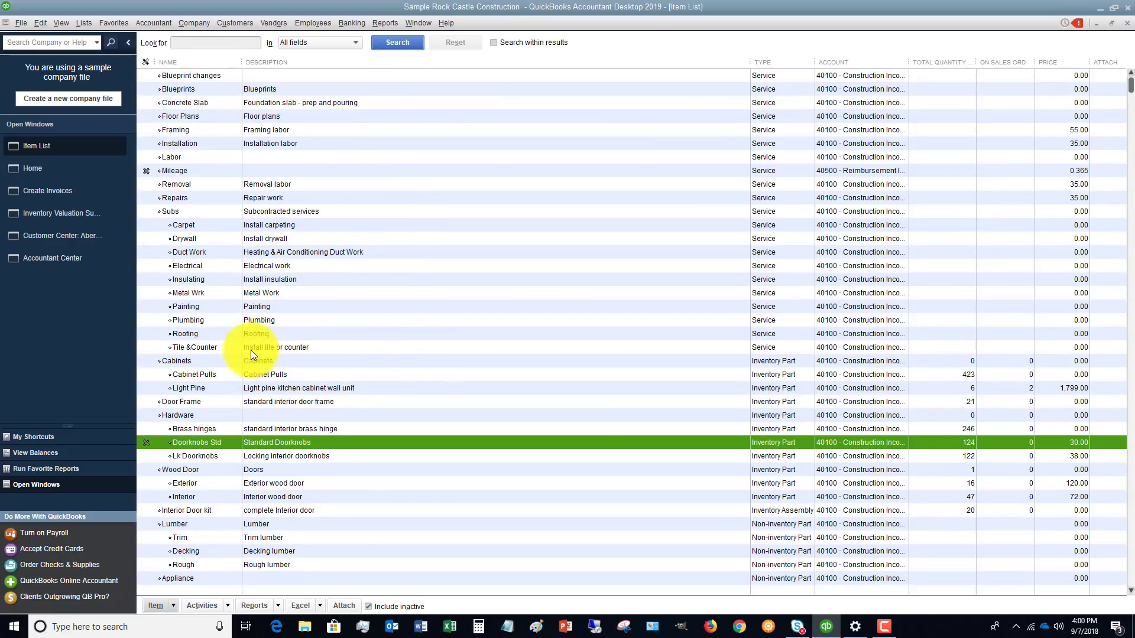
scroll(438, 334, down, 3)
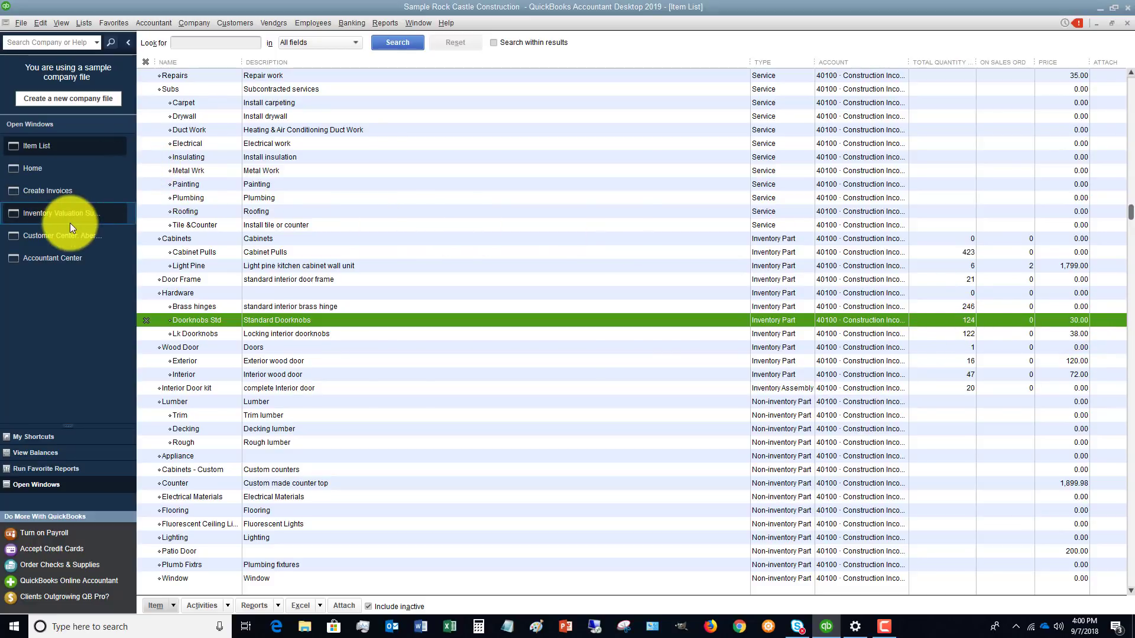
Switch to the Inventory Valuation Summary report and toggle the Show Inactive Inventory Items option.
click(42, 212)
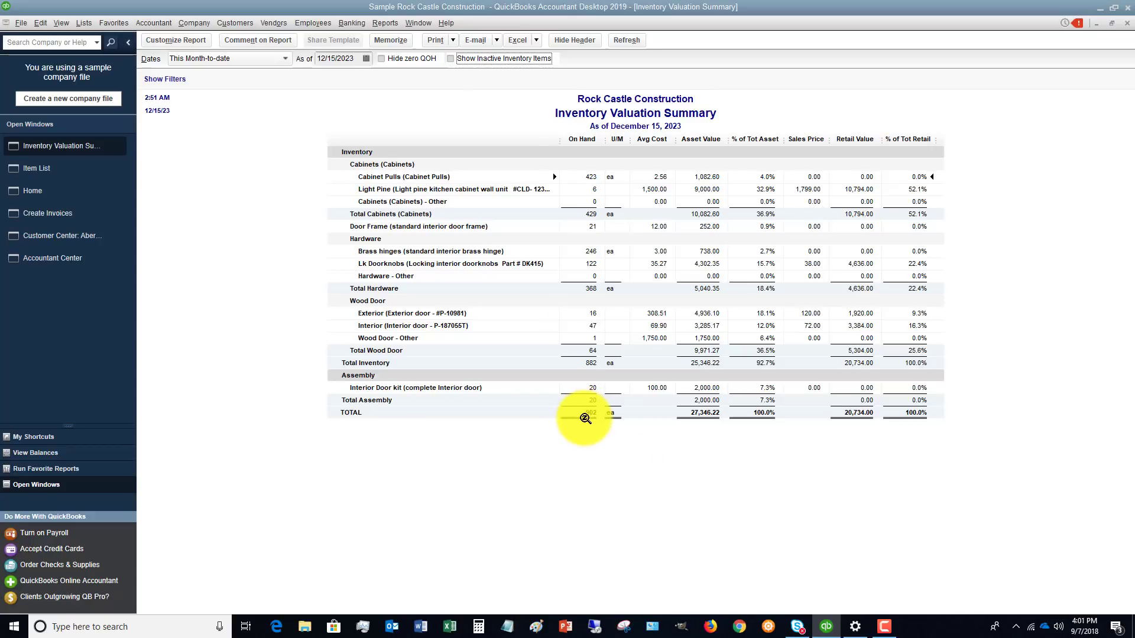
click(450, 58)
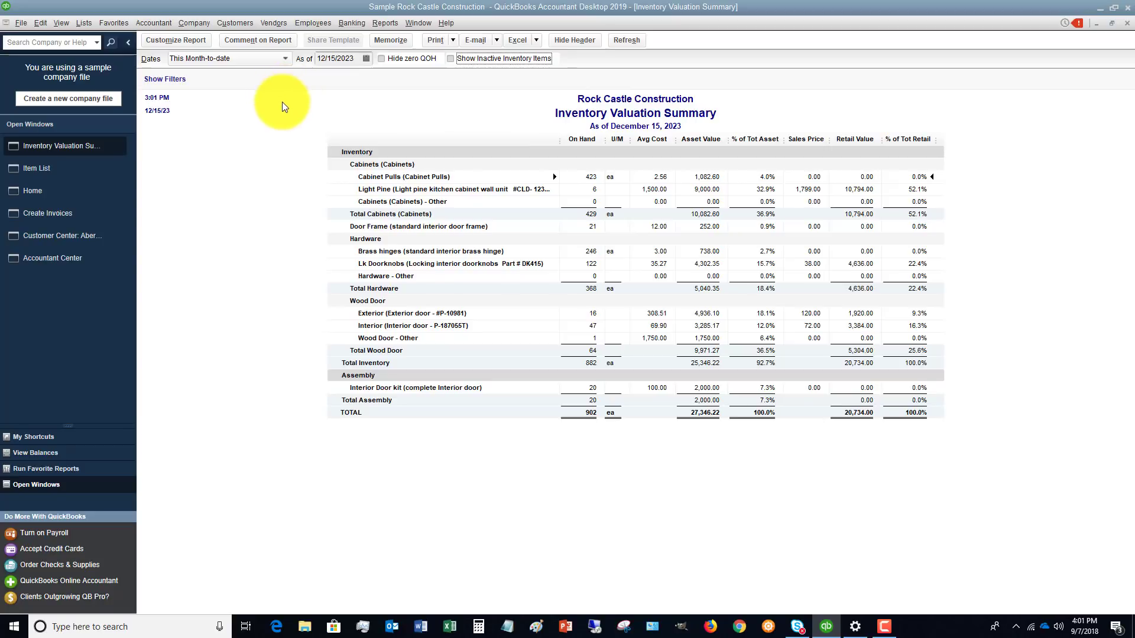
Start an IIF file import from the file utilities, accept closing all windows, then cancel the import.
click(20, 23)
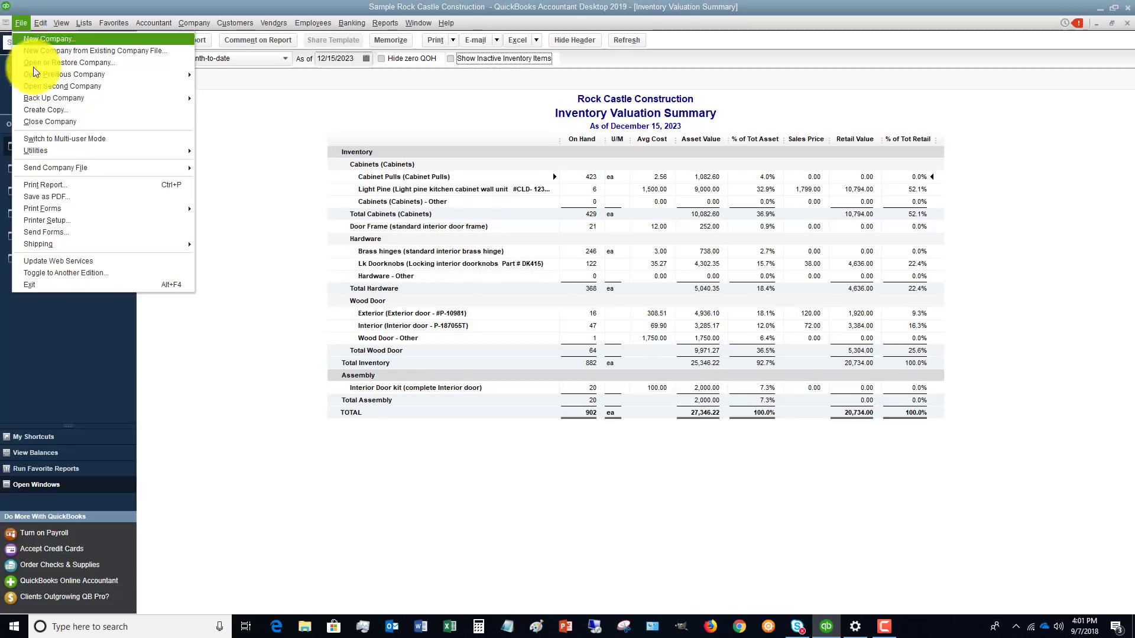
mouse_move(61, 155)
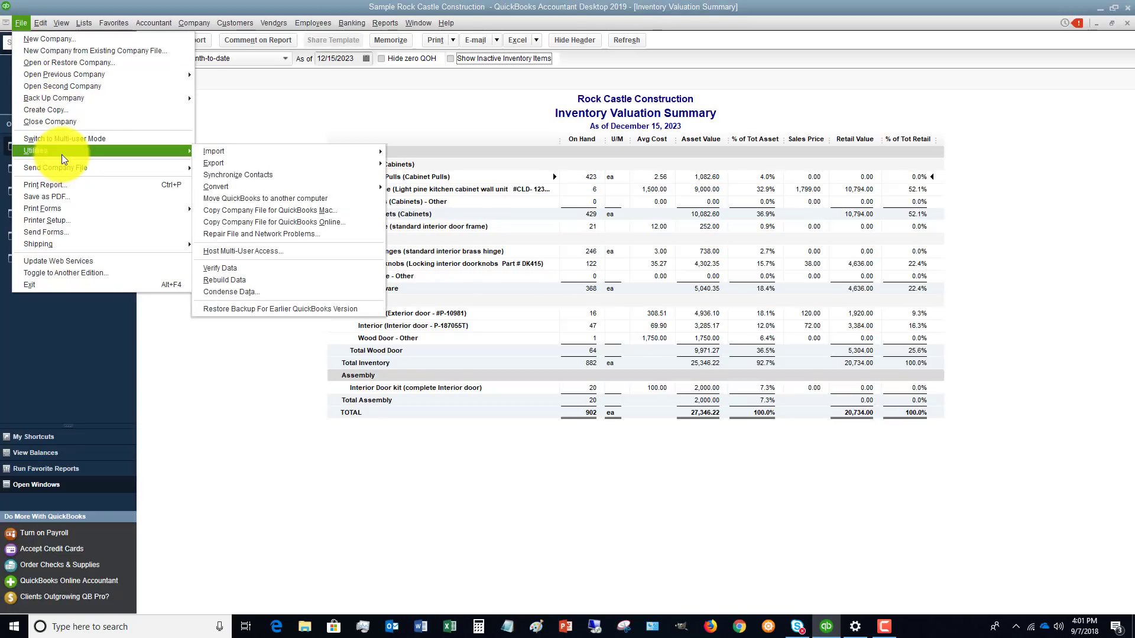
mouse_move(246, 154)
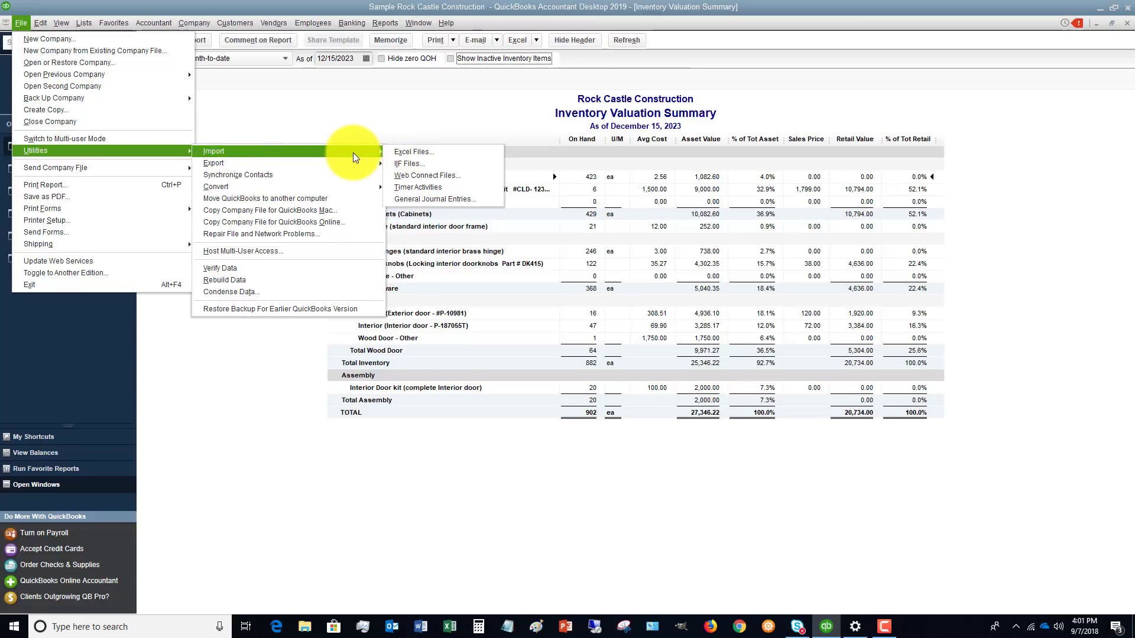
click(405, 163)
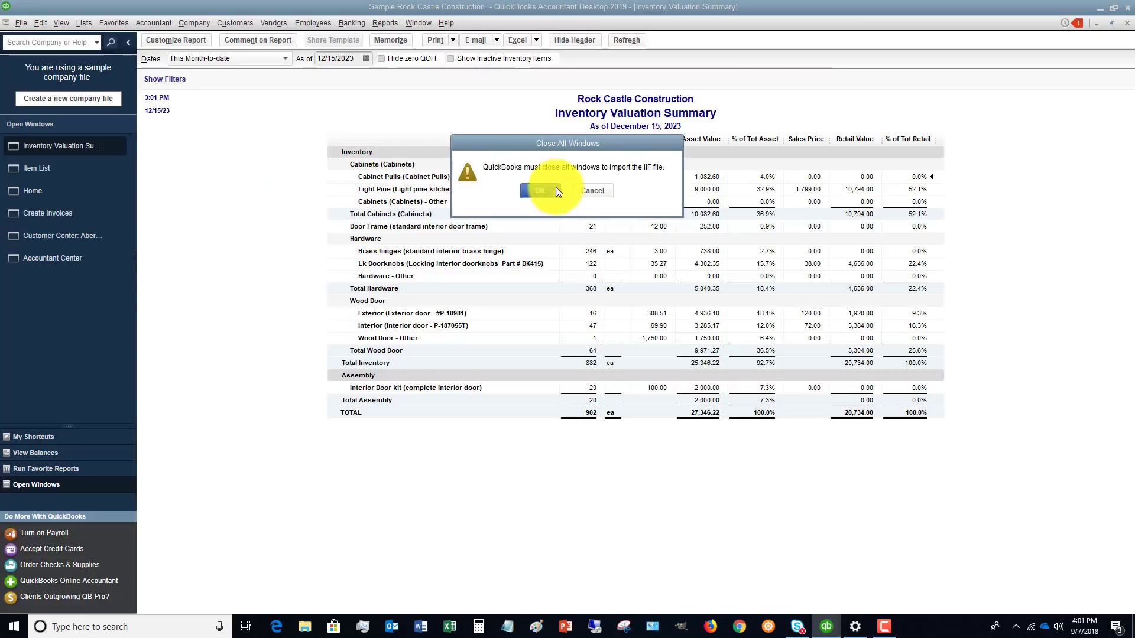
click(541, 191)
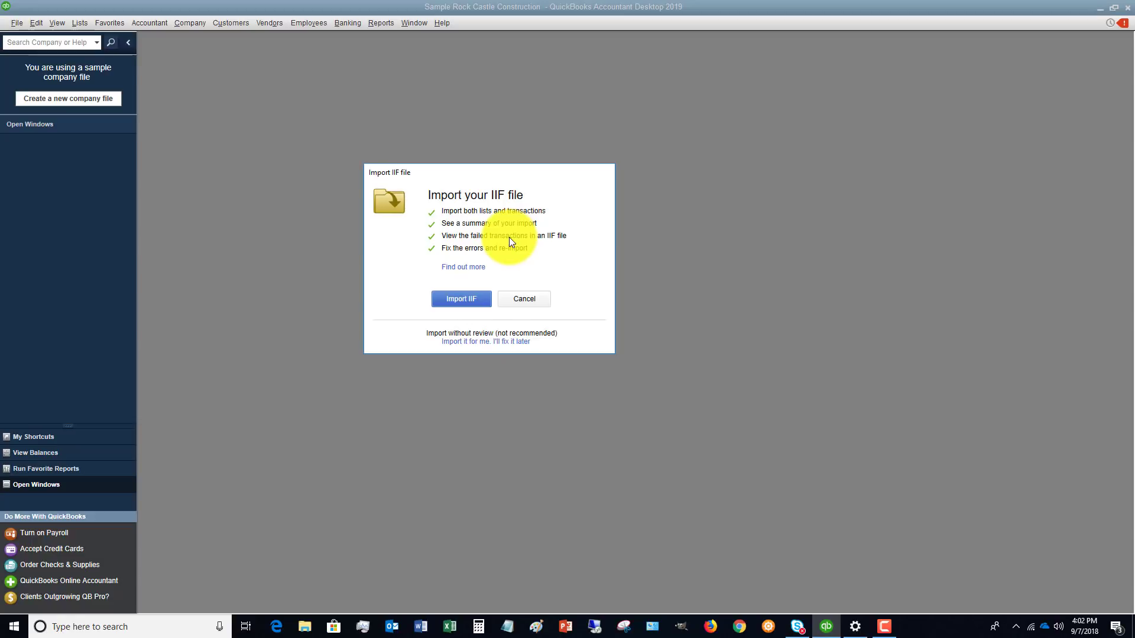
click(521, 299)
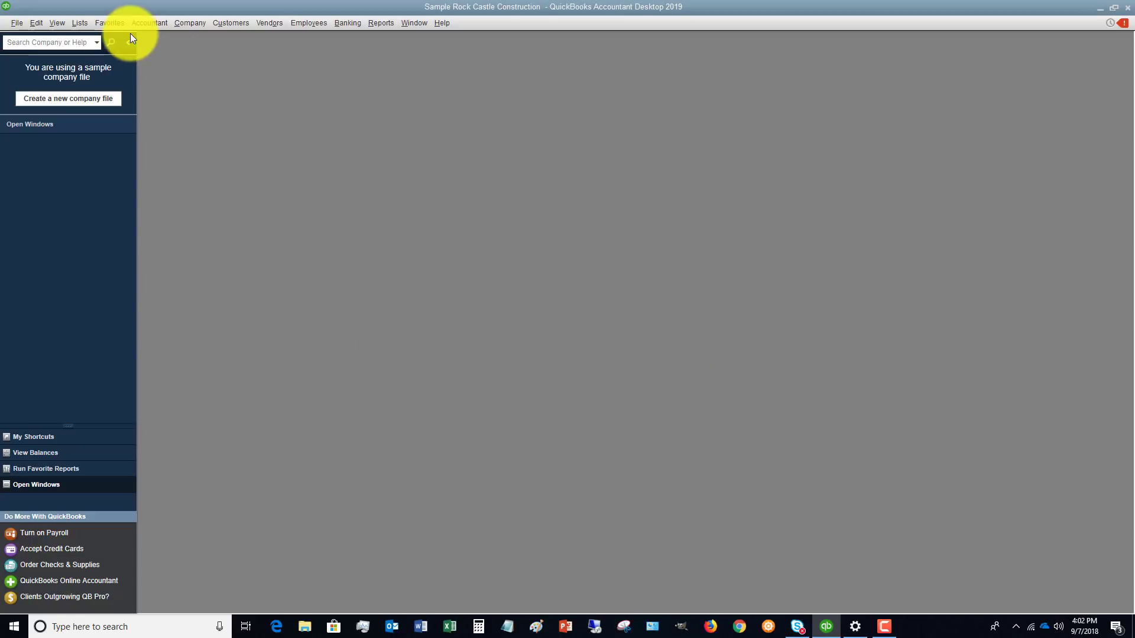
Open the Condense Data utility to review its options, then cancel it.
click(17, 24)
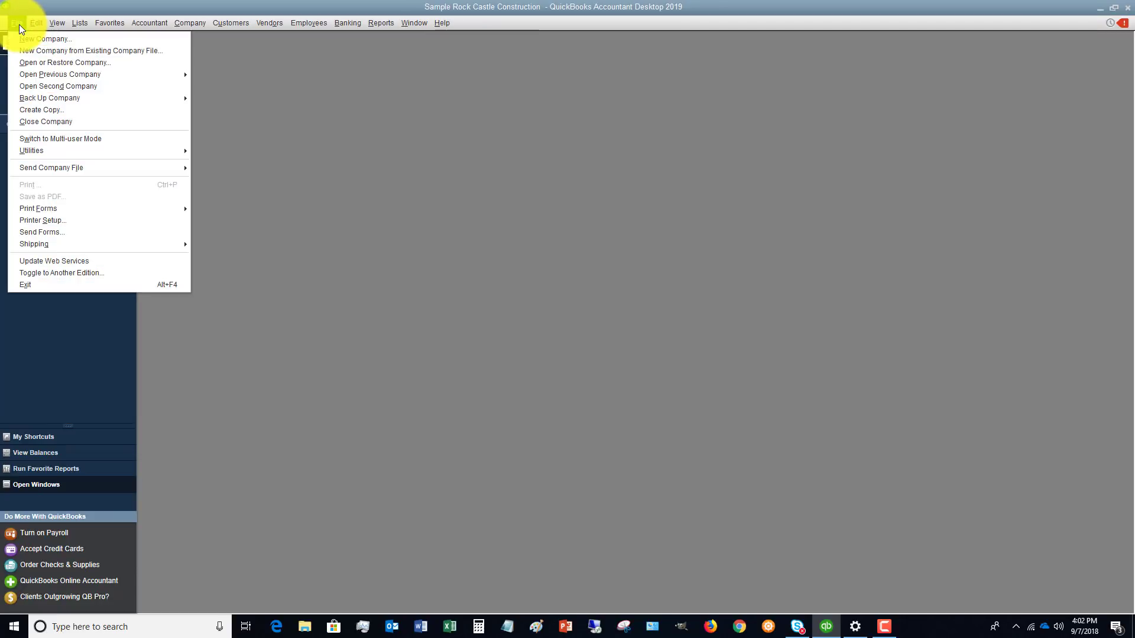
mouse_move(72, 151)
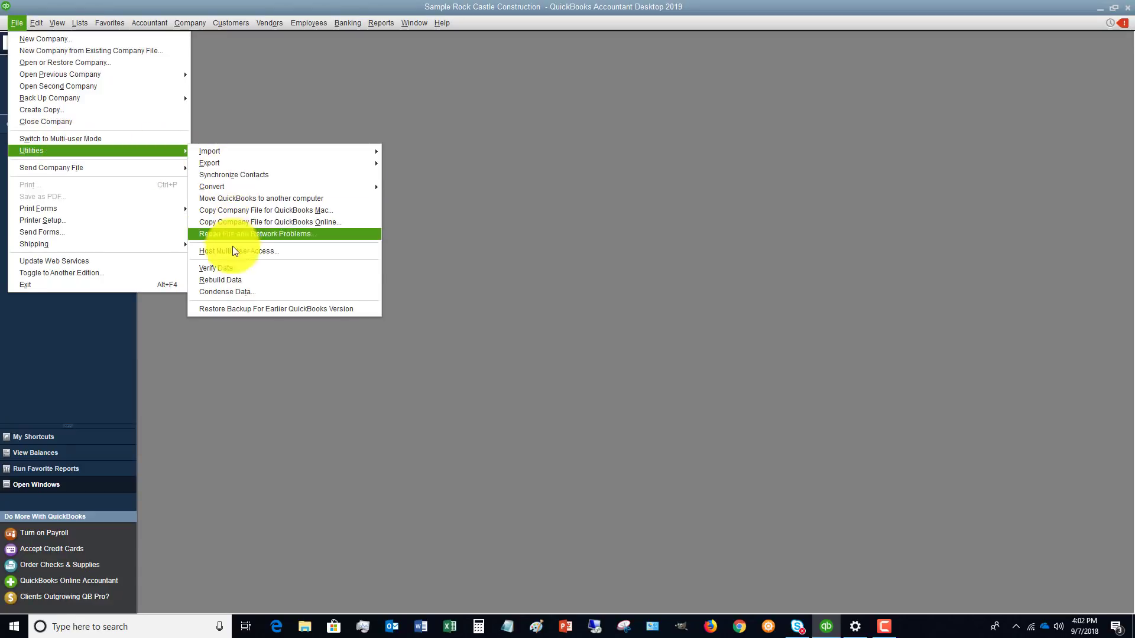
click(243, 292)
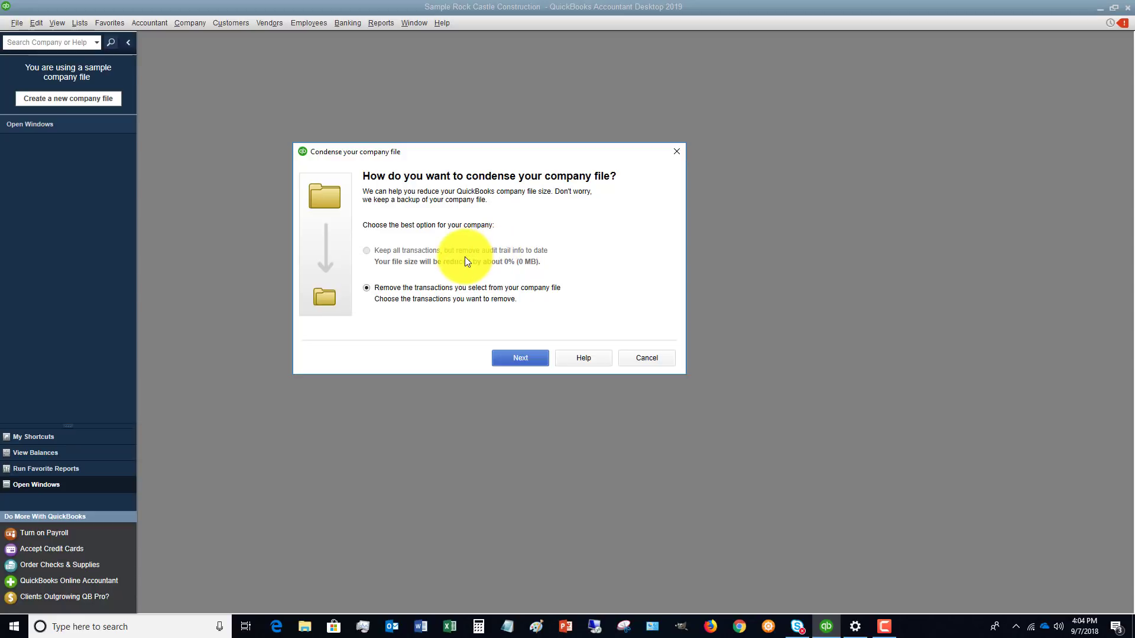
click(657, 360)
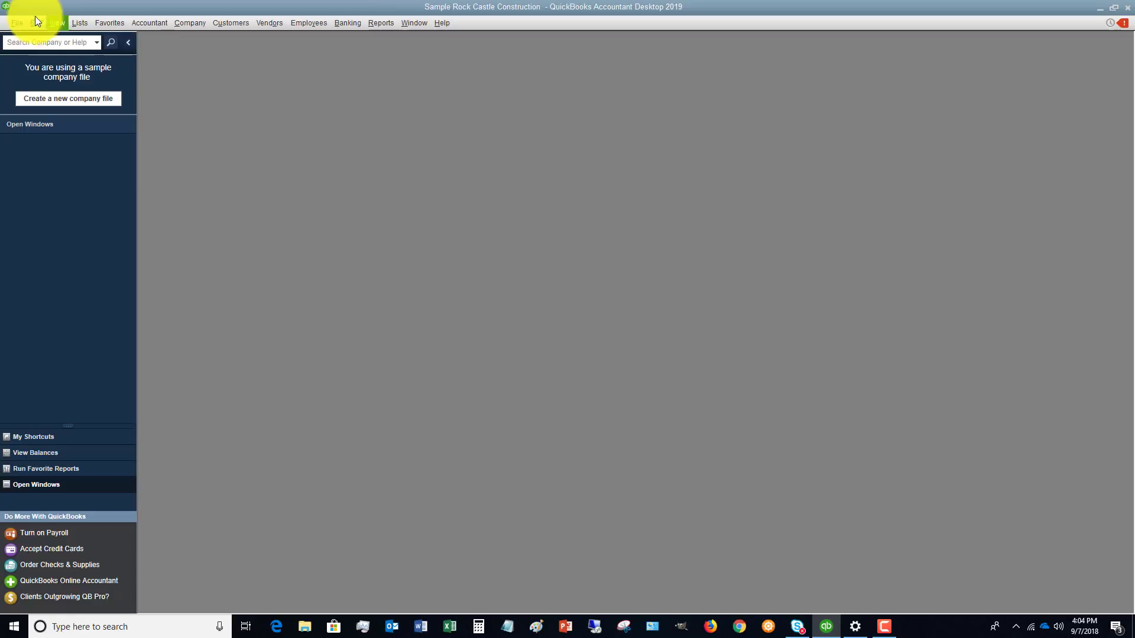
click(16, 23)
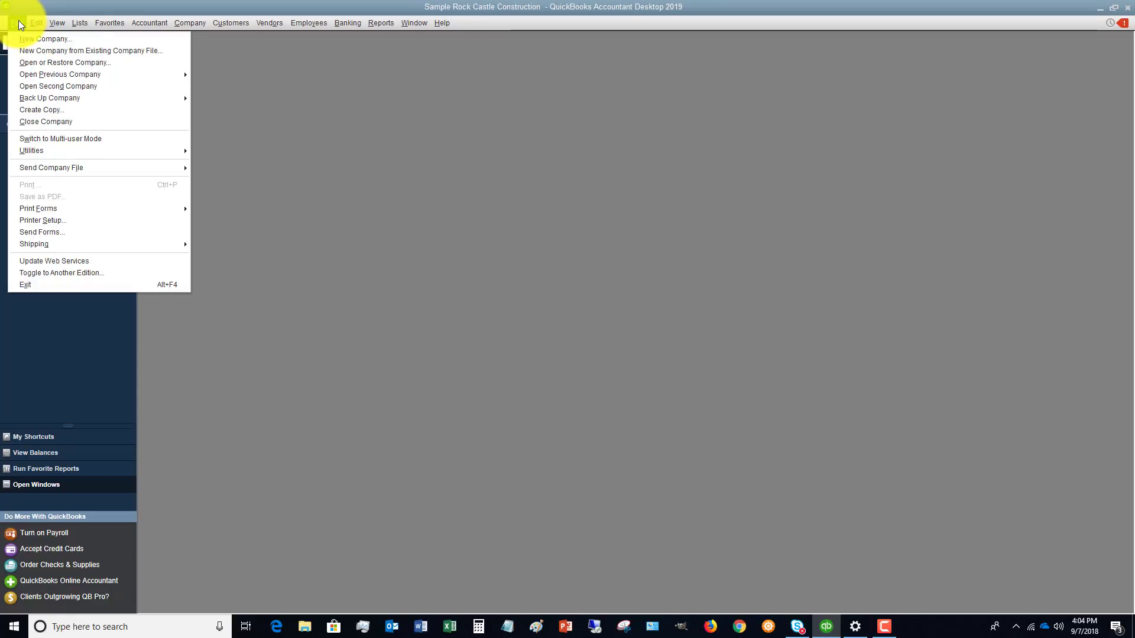
click(19, 21)
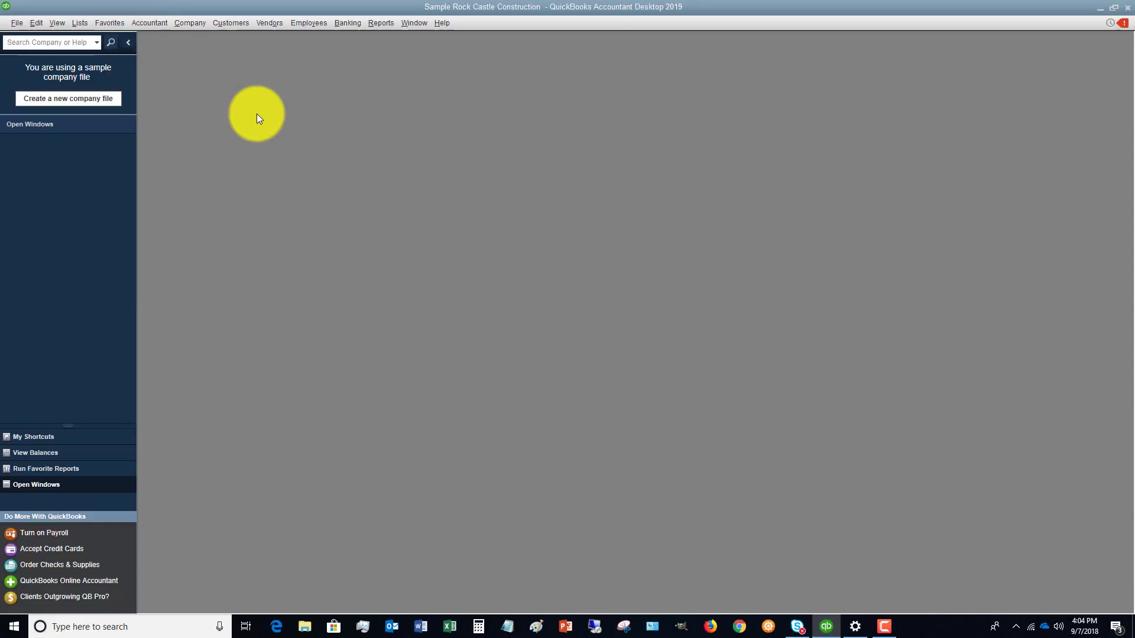